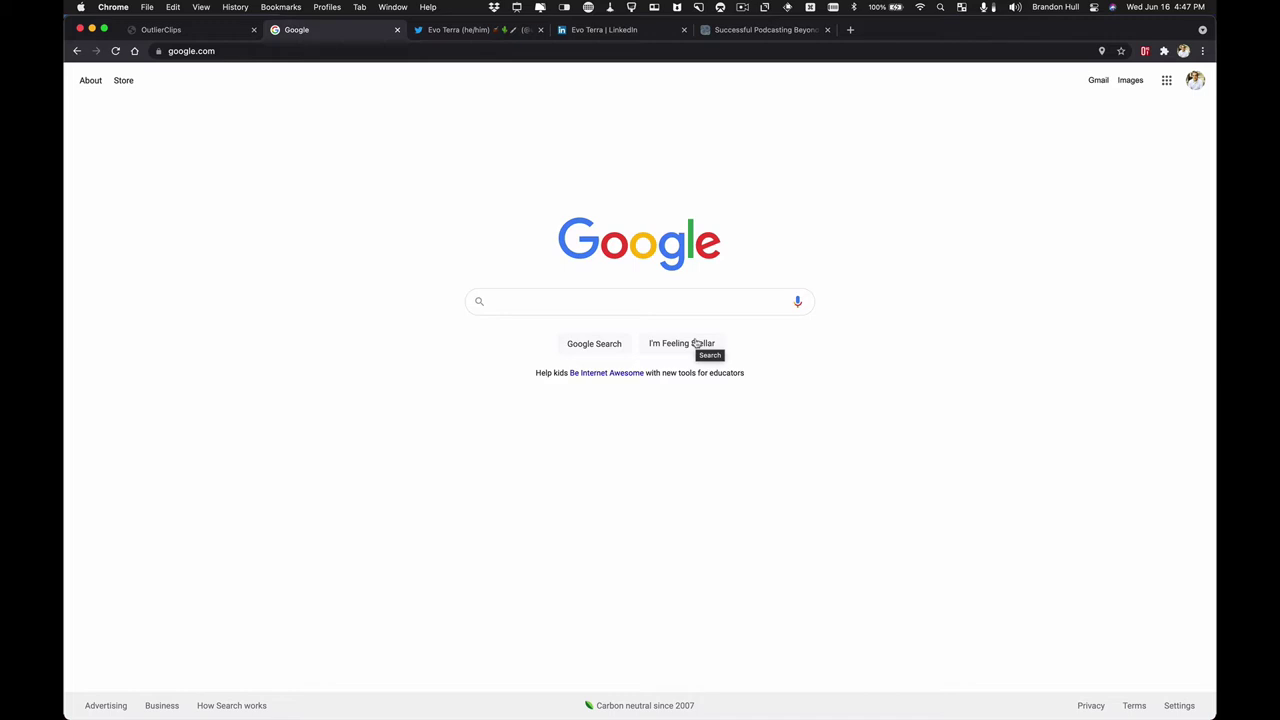
# - Search Google for 'evo terra' and open the Wikipedia result in a new tab
pyautogui.click(570, 302)
pyautogui.write('evo terra')
pyautogui.press('Return')
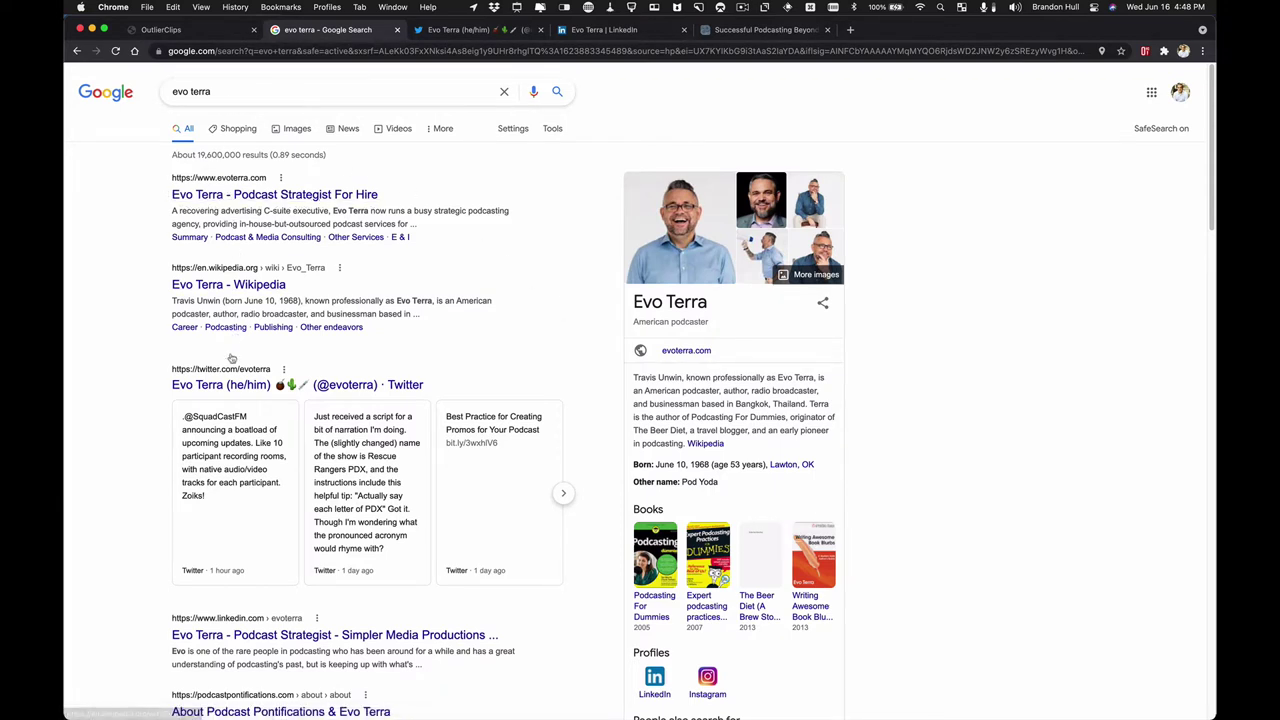
pyautogui.rightClick(253, 288)
pyautogui.click(163, 300)
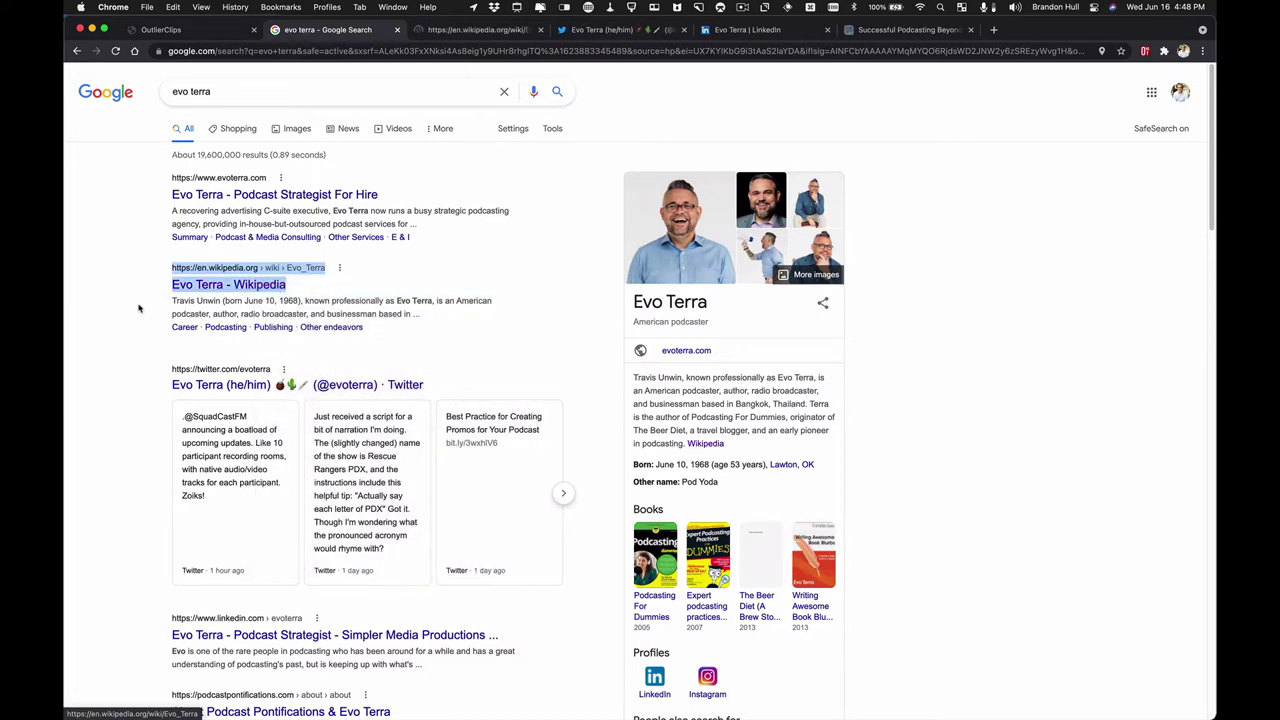
pyautogui.click(137, 302)
# - Browse the search results, then look through the News results for evo terra
pyautogui.scroll(-3, 200, 280)
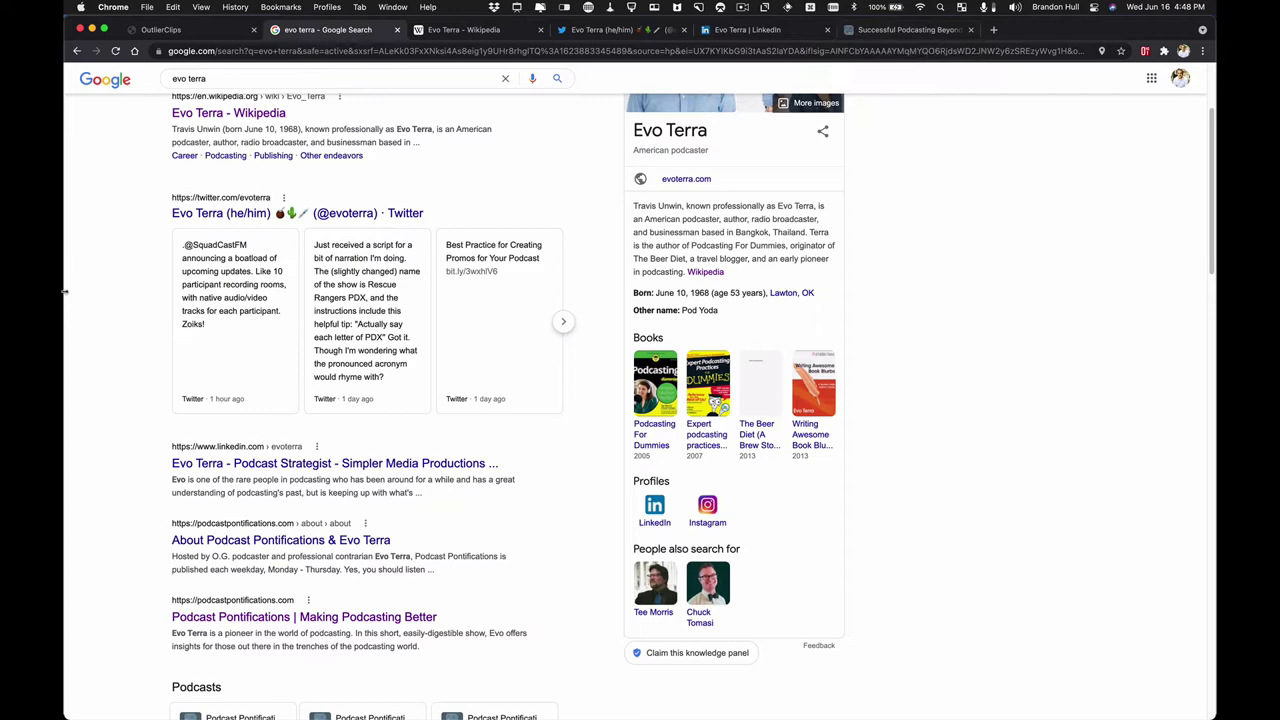
pyautogui.scroll(-3, 86, 277)
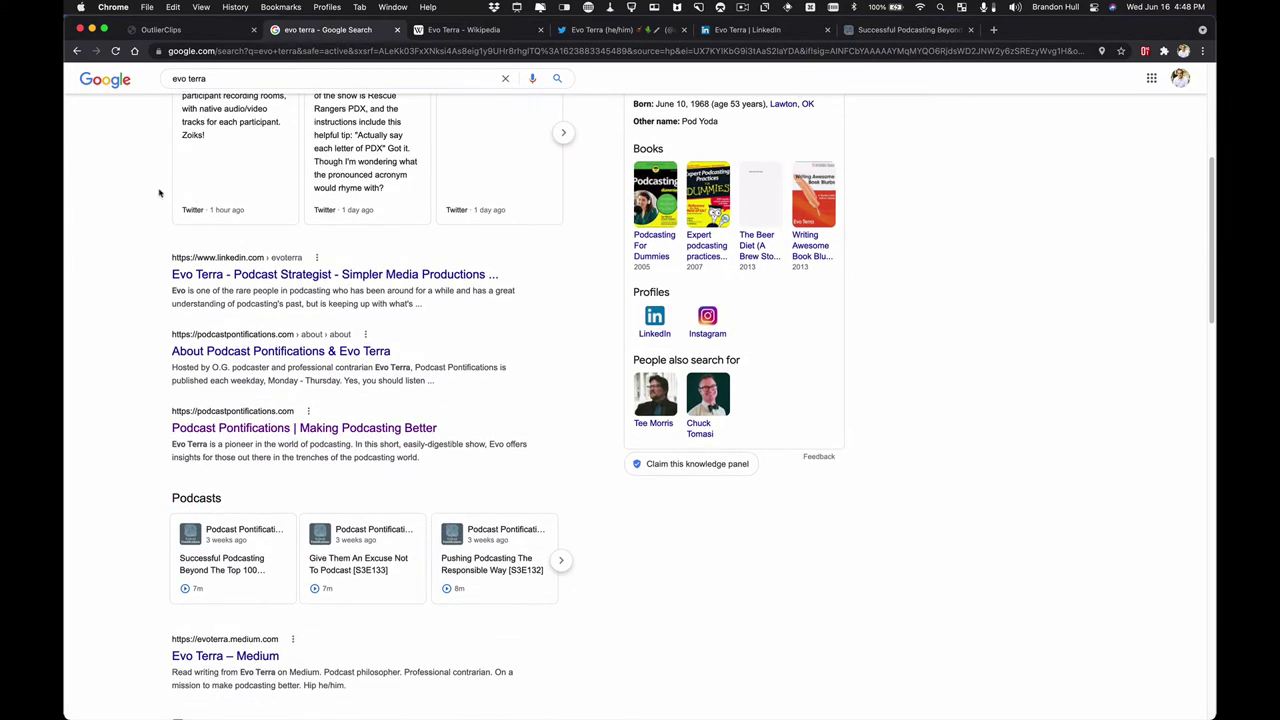
pyautogui.scroll(-5, 151, 377)
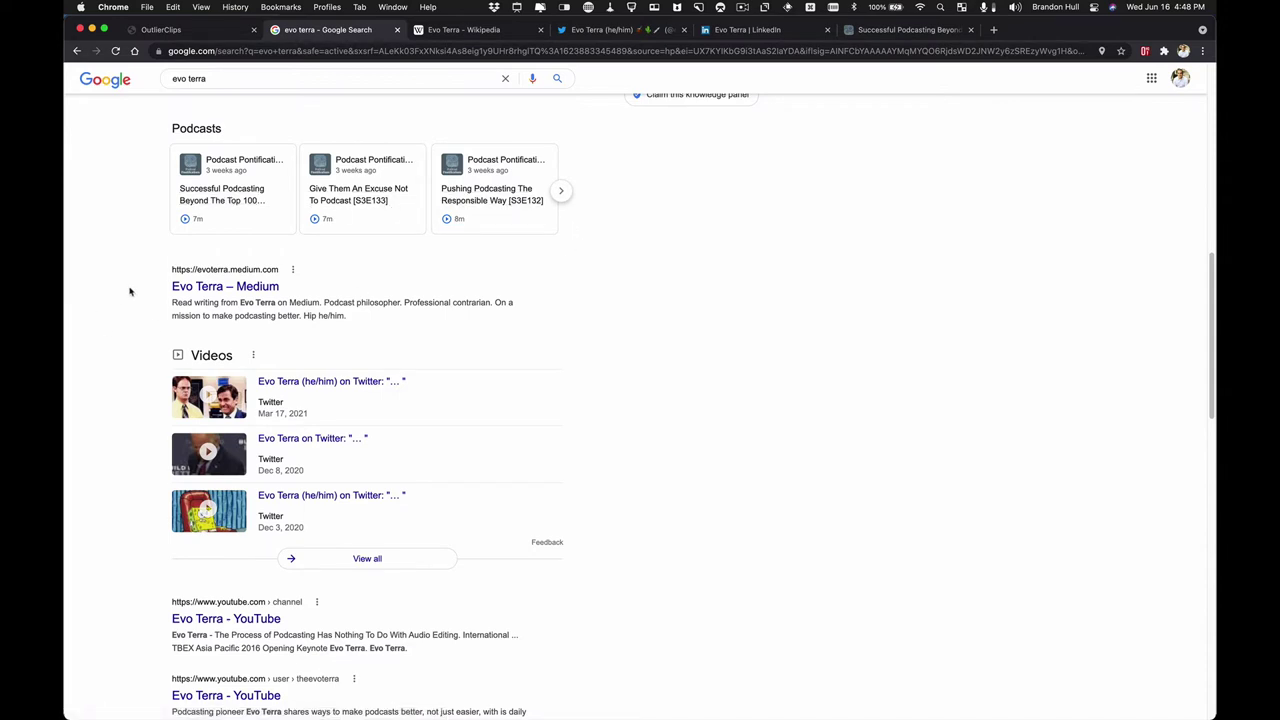
pyautogui.scroll(10, 106, 371)
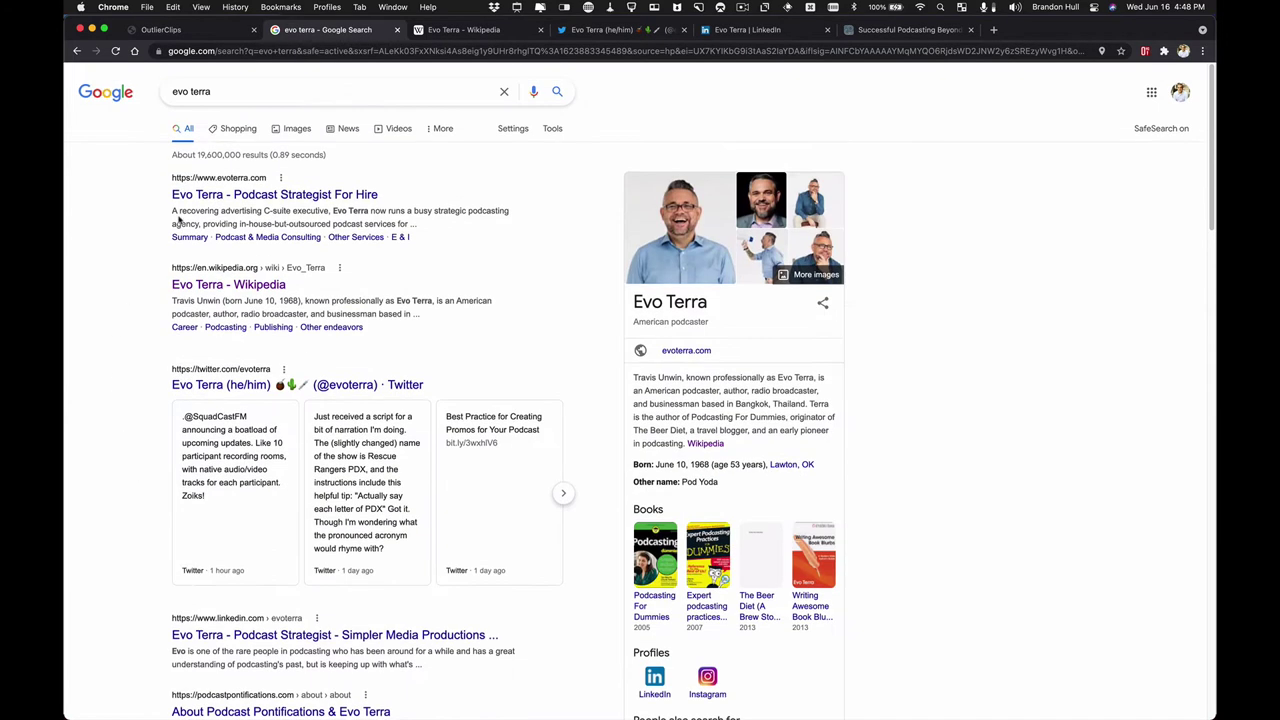
pyautogui.click(349, 132)
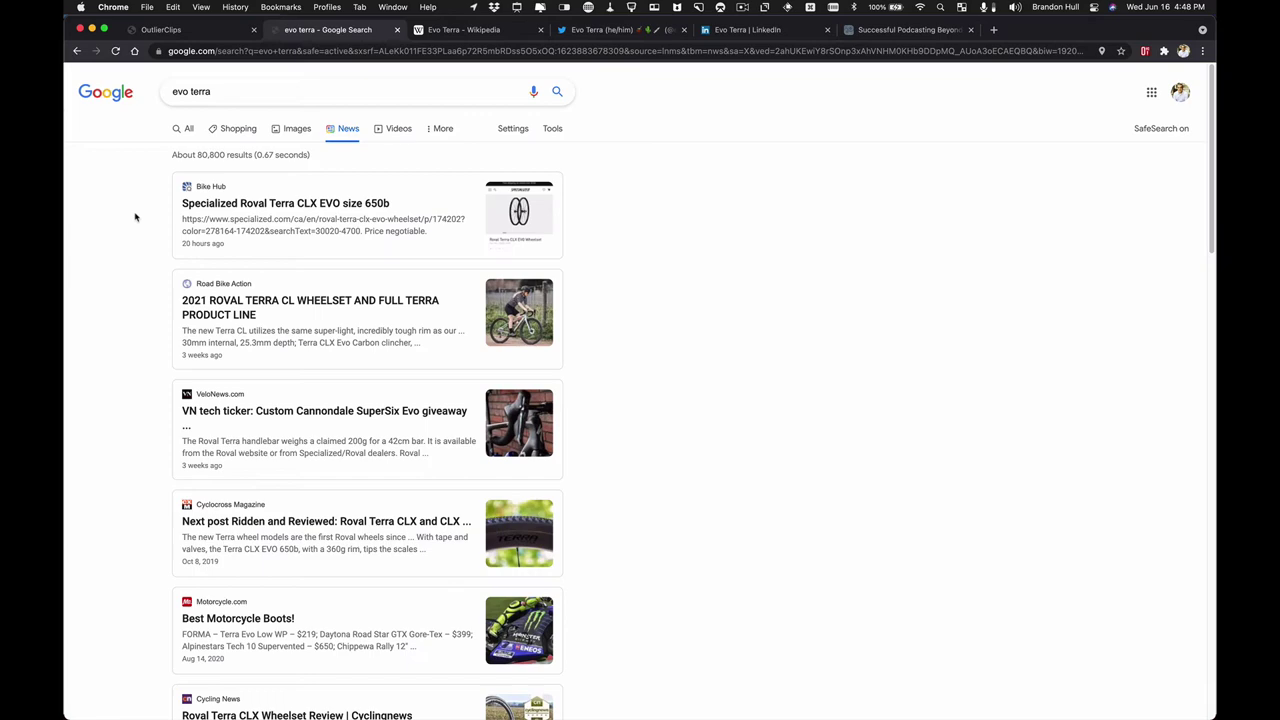
pyautogui.scroll(-5, 135, 217)
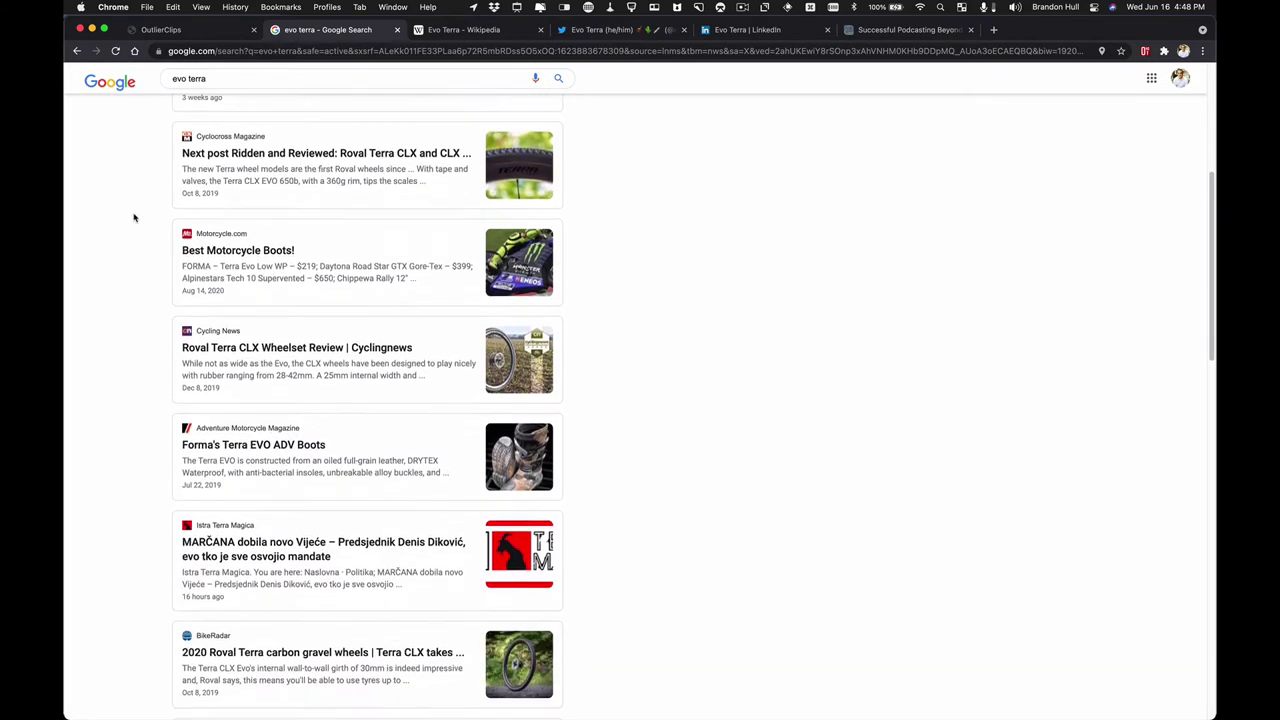
pyautogui.scroll(-5, 134, 217)
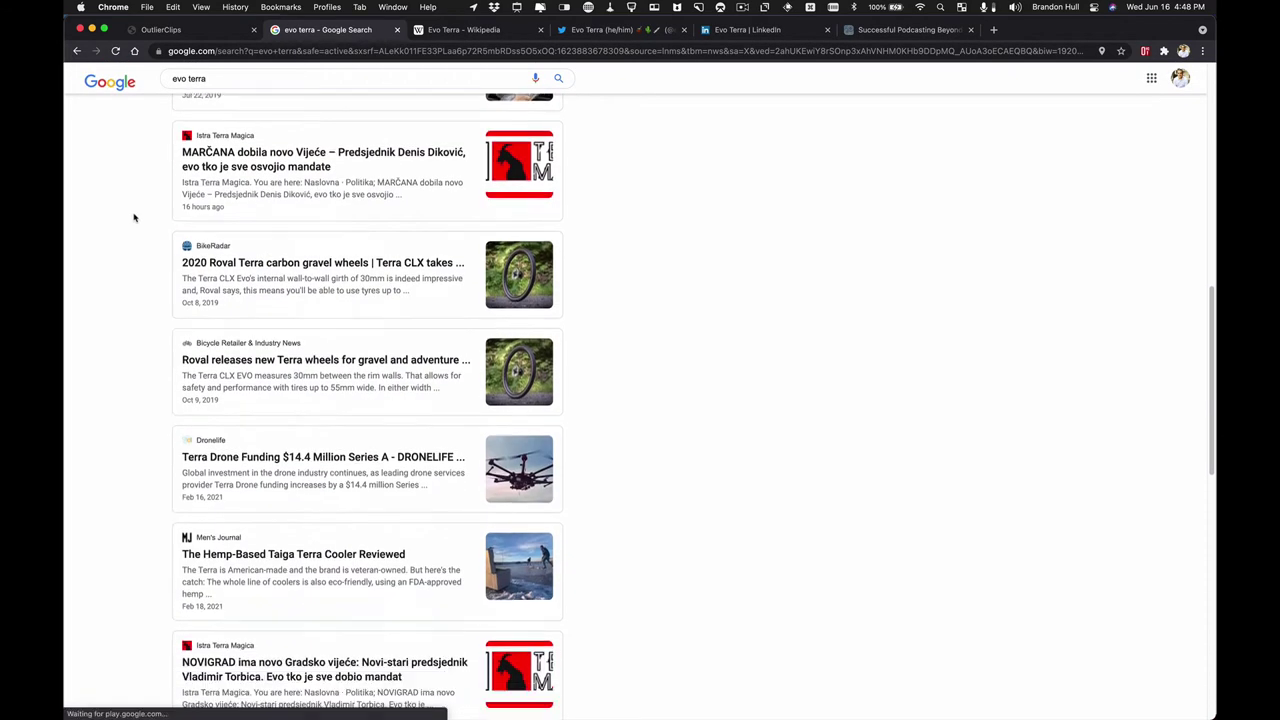
pyautogui.scroll(-2, 134, 217)
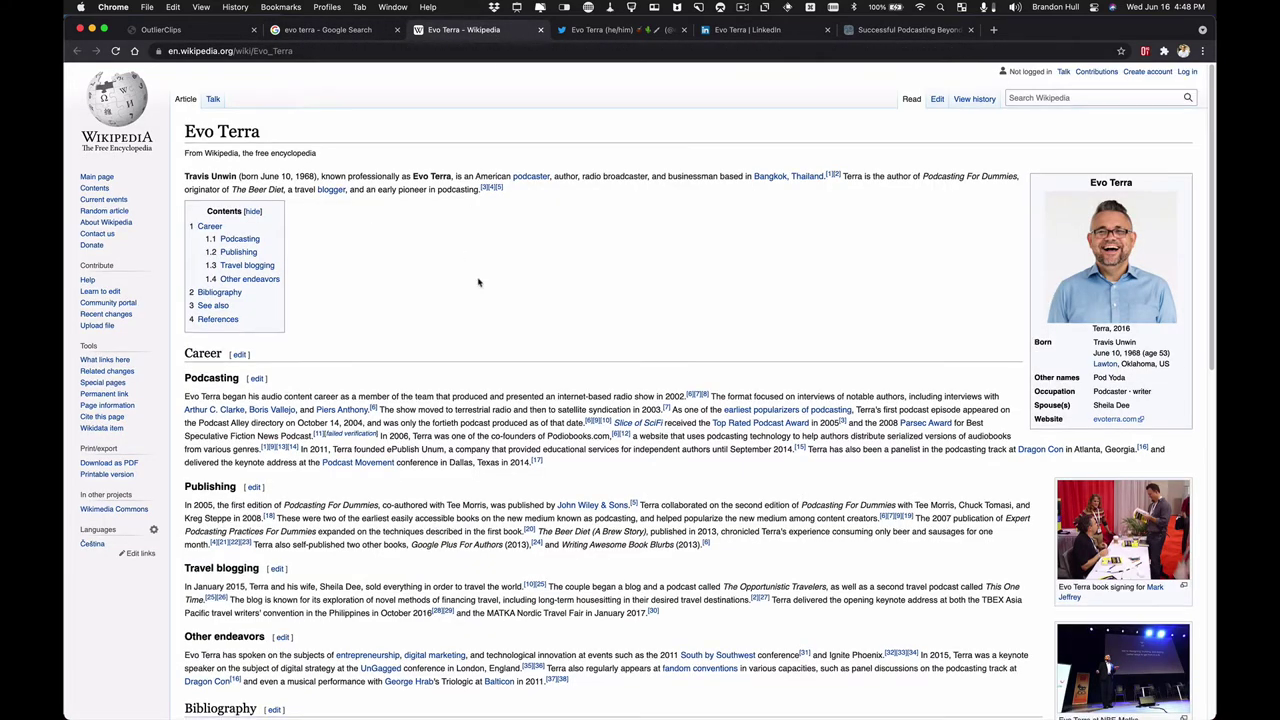
# - Select the whole Podcasting paragraph of the Evo Terra article and bring up its context menu
pyautogui.scroll(-2, 478, 283)
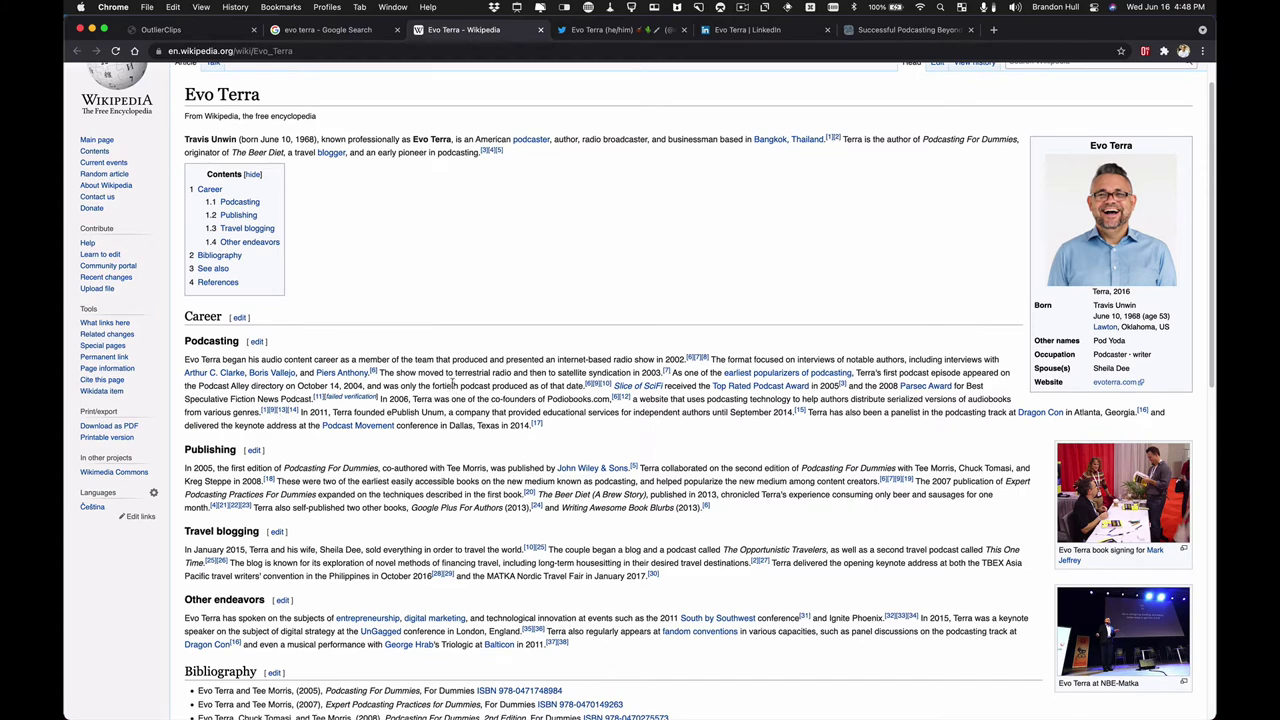
pyautogui.tripleClick(453, 381)
pyautogui.rightClick(455, 382)
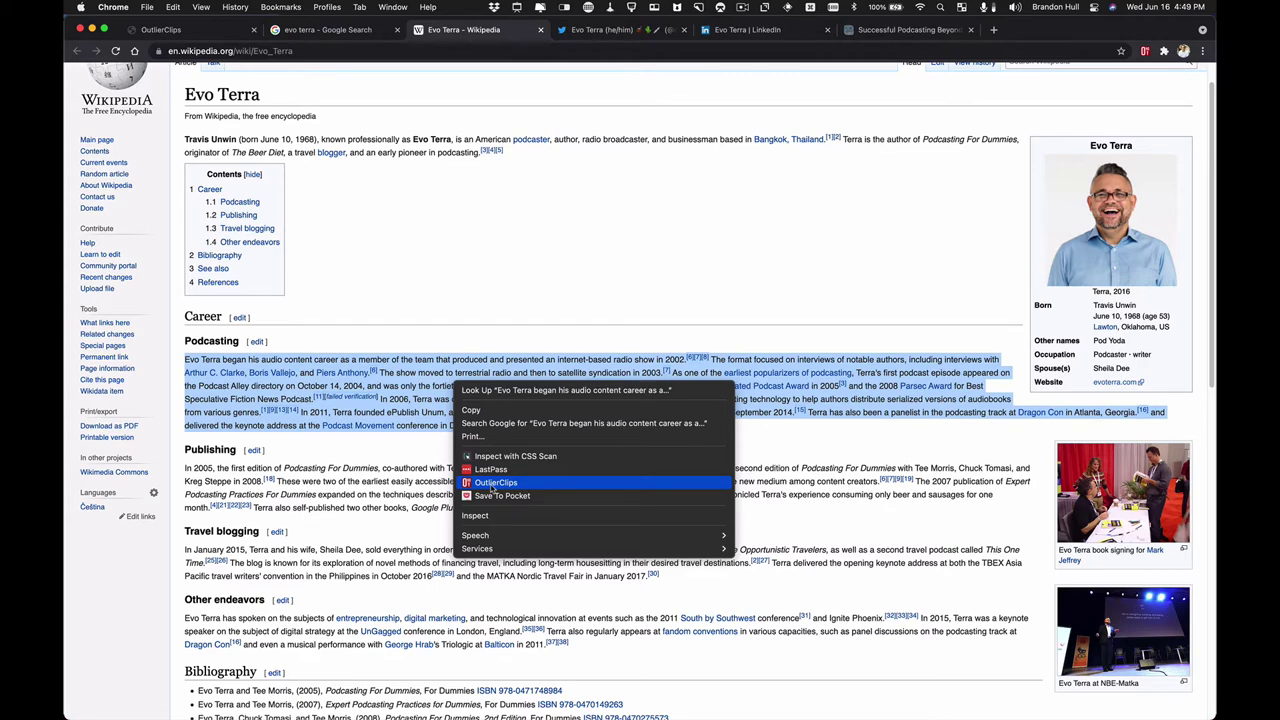
# - Clip the paragraph as 'Evo Start in Podcasting' with a note about his podcasting start and books
pyautogui.click(493, 487)
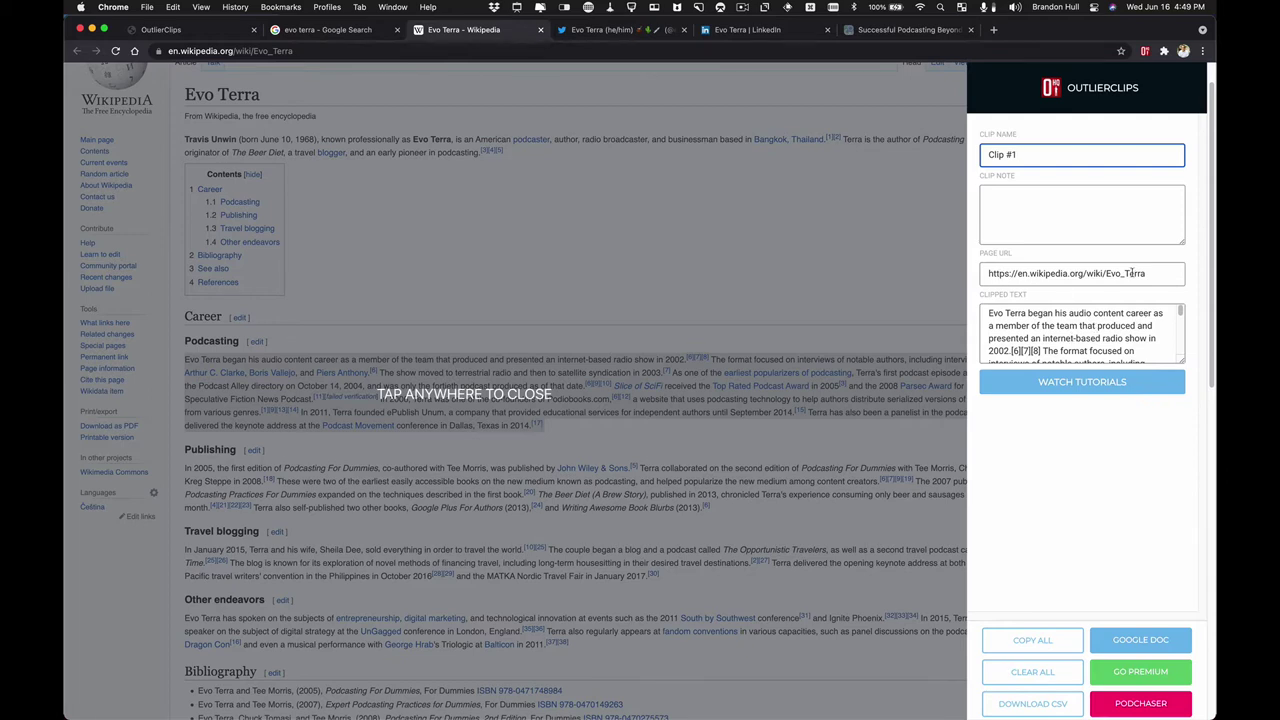
pyautogui.tripleClick(1041, 154)
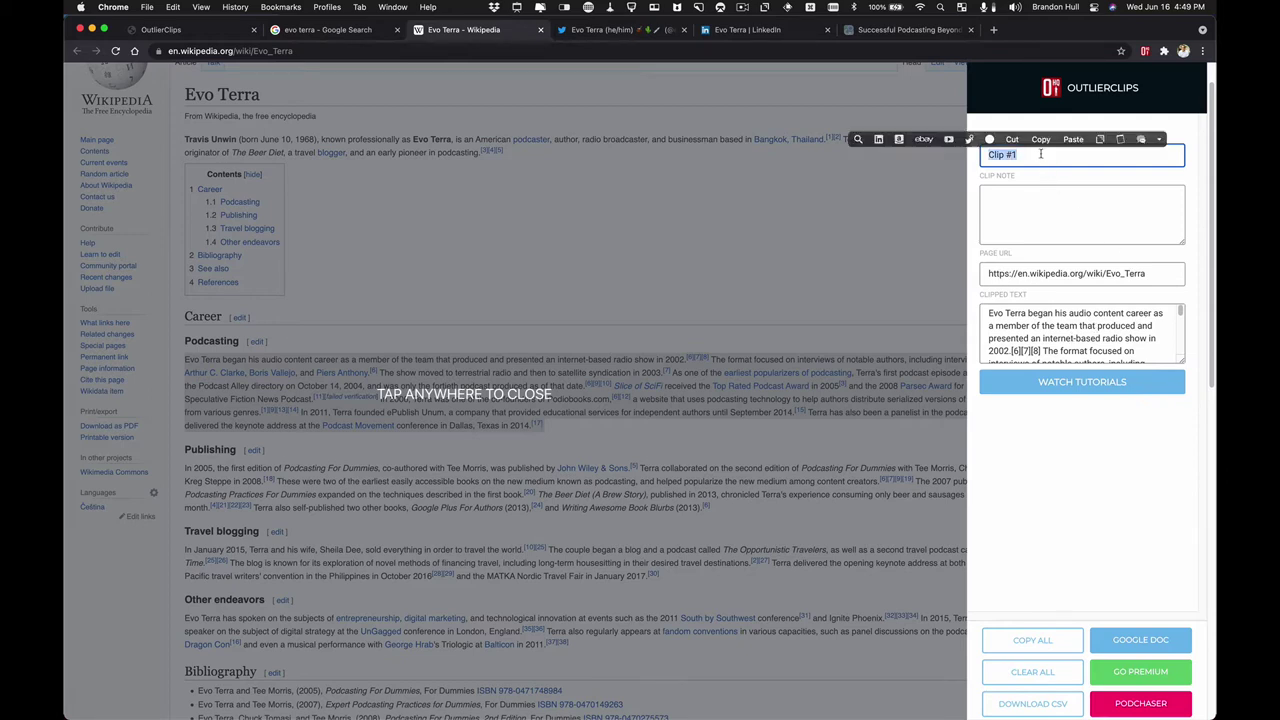
pyautogui.write('Evo ')
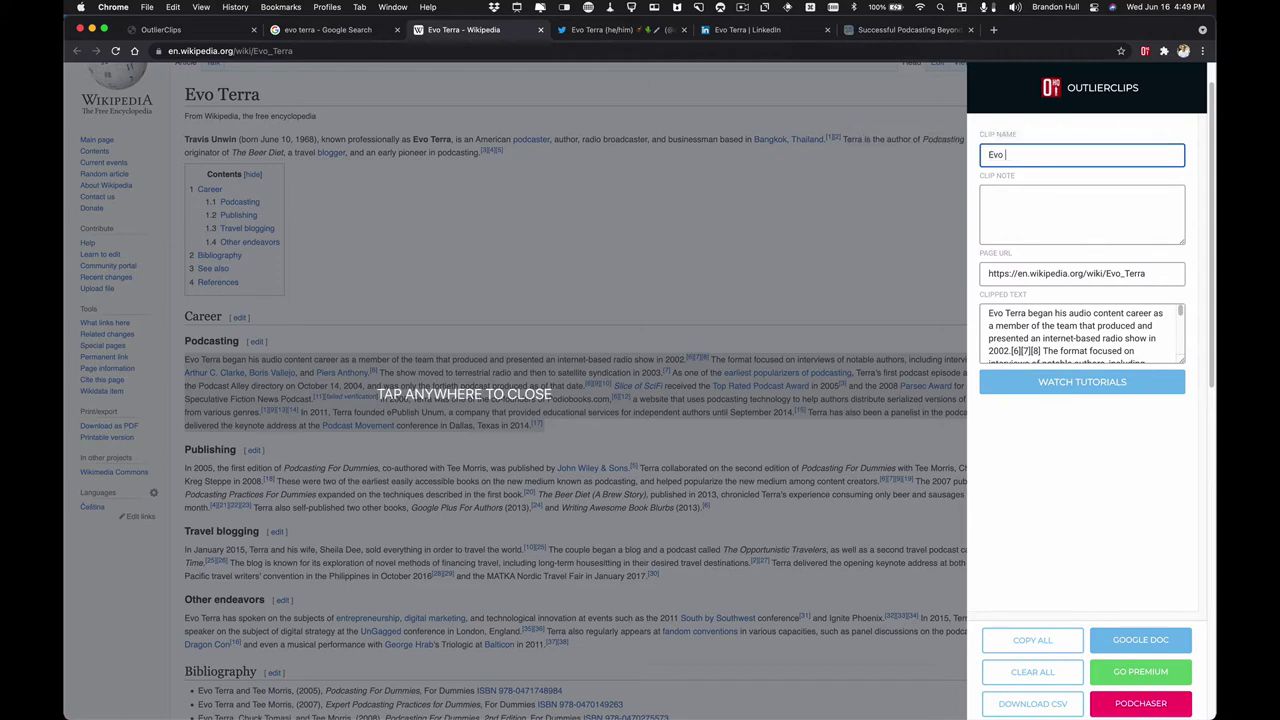
pyautogui.write('Start in Podcasting')
pyautogui.click(1036, 203)
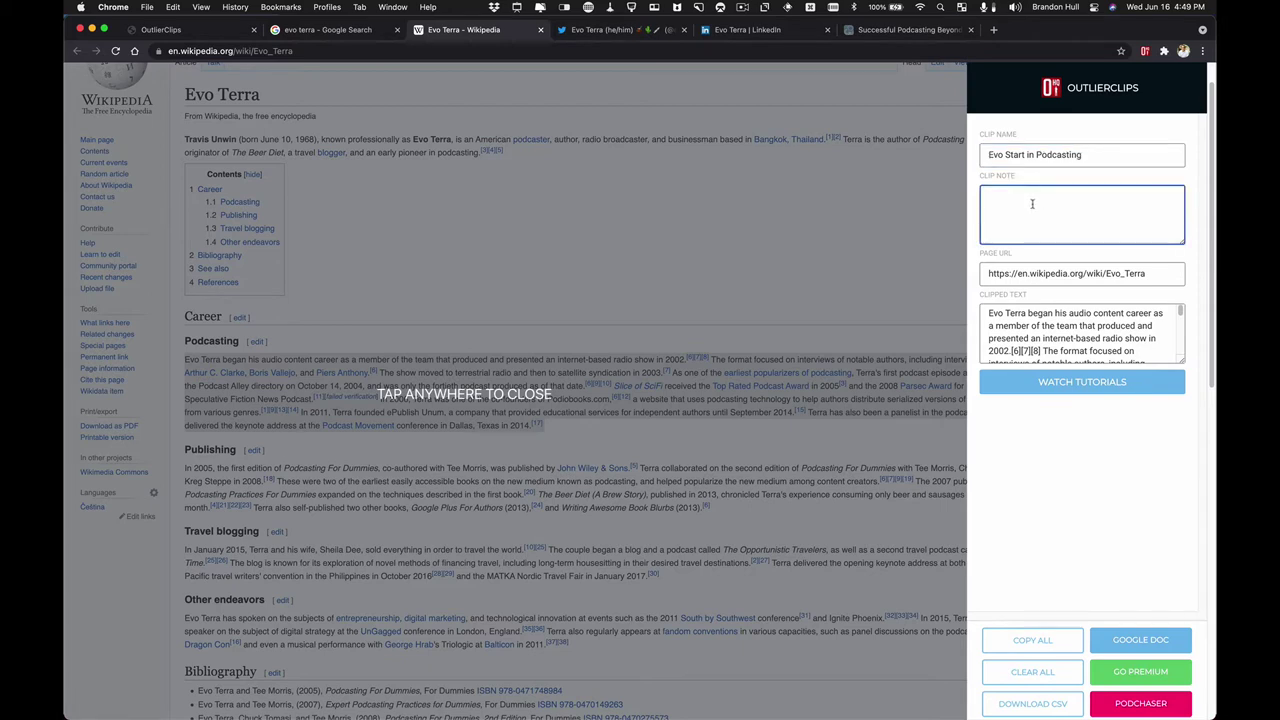
pyautogui.write("How Evo got his start in podcasting – including books he's written and")
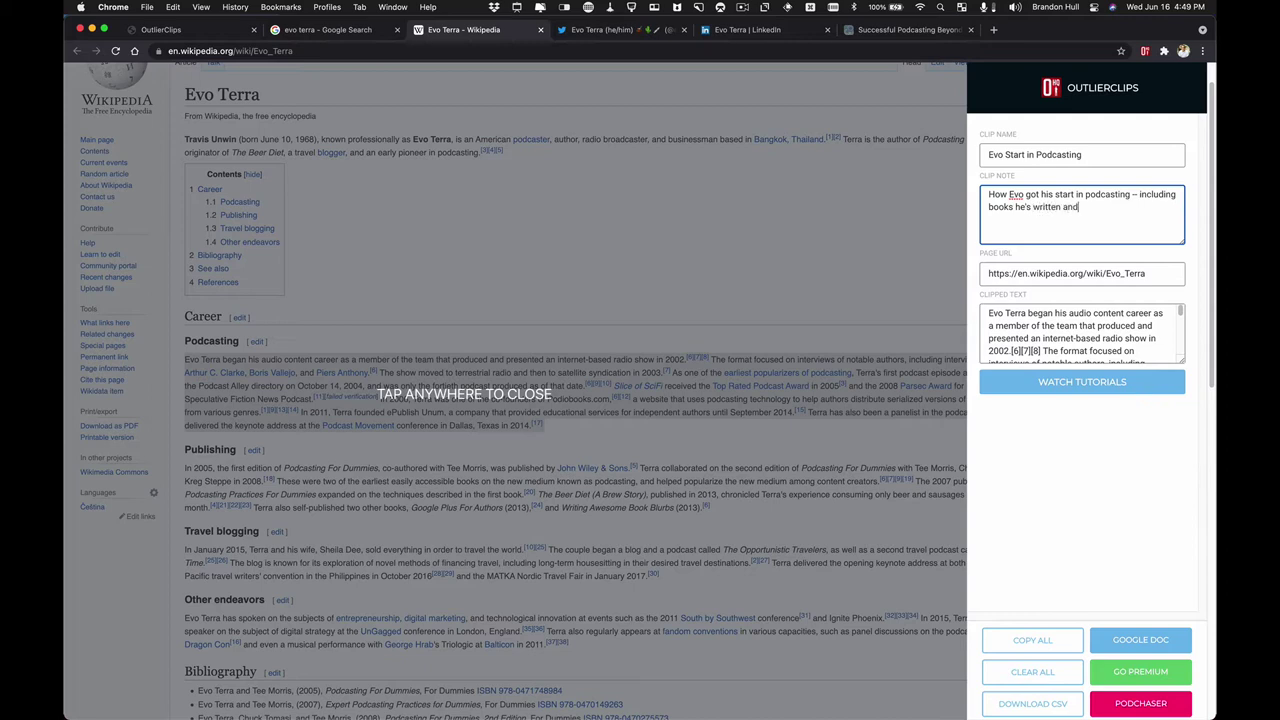
pyautogui.write(' other awards and noteworthy contr')
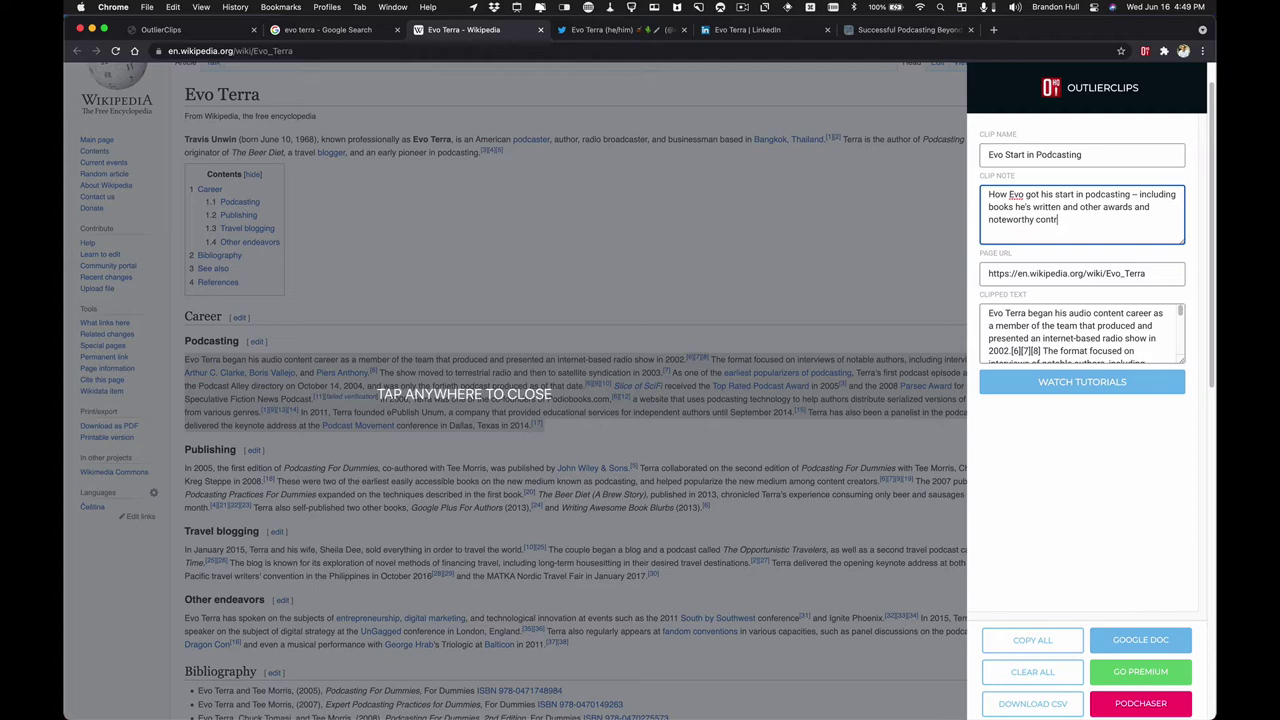
pyautogui.write('ibutions.')
pyautogui.click(591, 291)
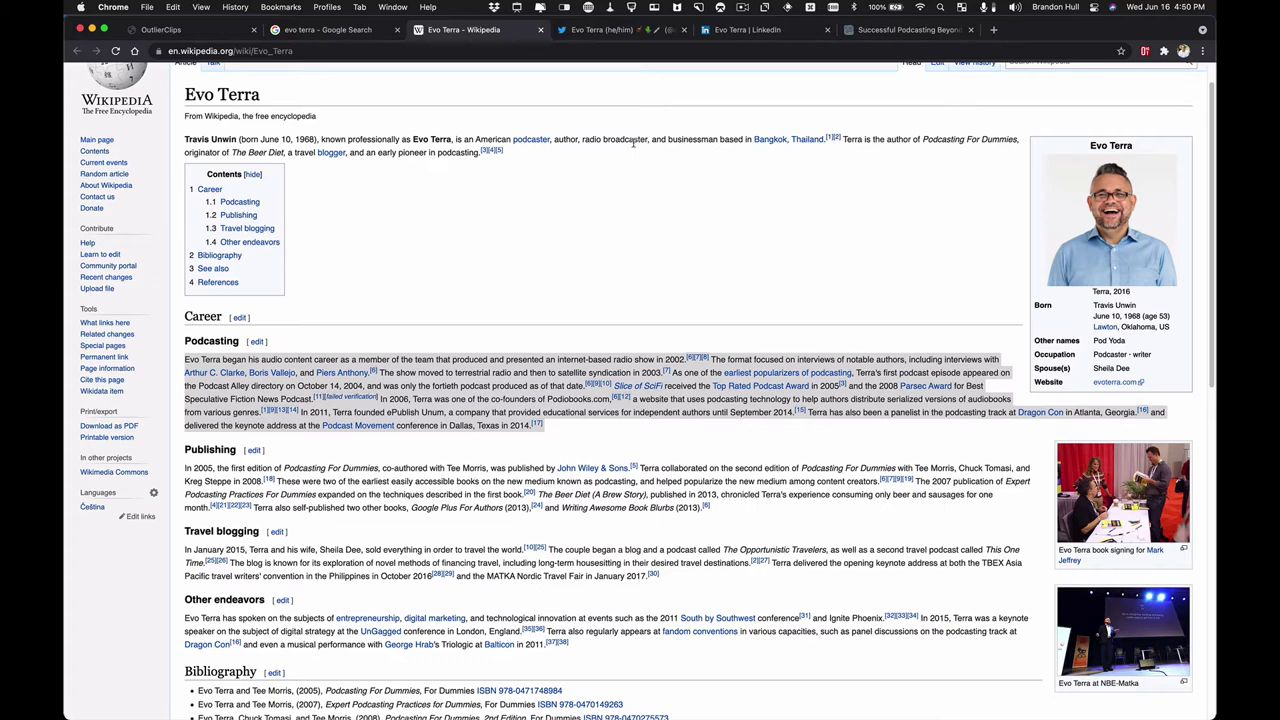
# - Open Evo Terra's Rescue Rangers PDX narration tweet from his Tweets & replies feed
pyautogui.click(610, 30)
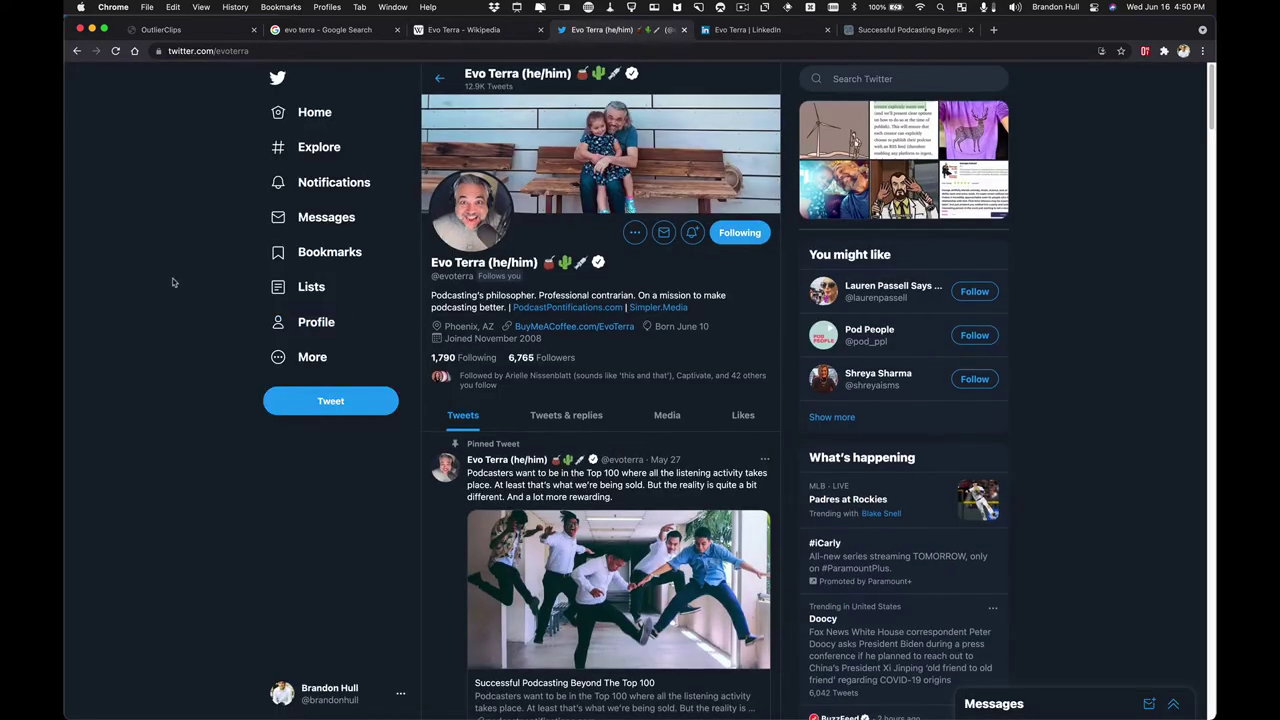
pyautogui.scroll(-1, 467, 377)
pyautogui.click(570, 367)
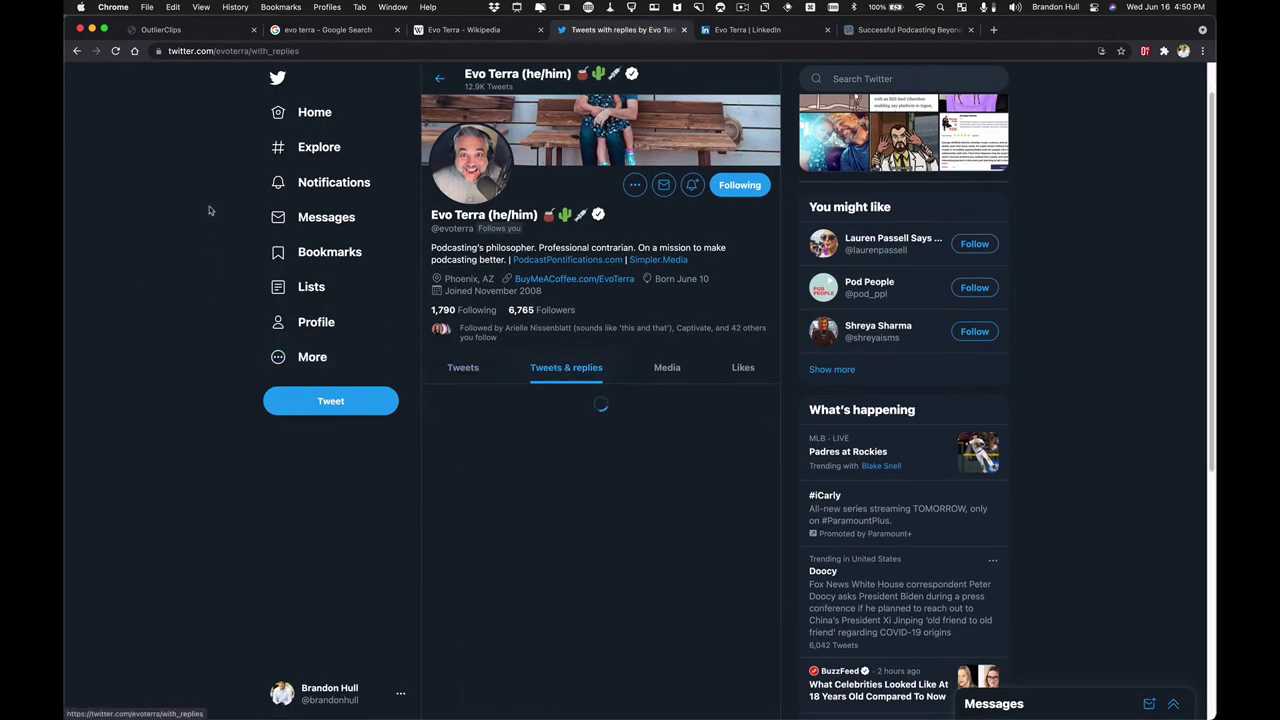
pyautogui.scroll(-3, 194, 209)
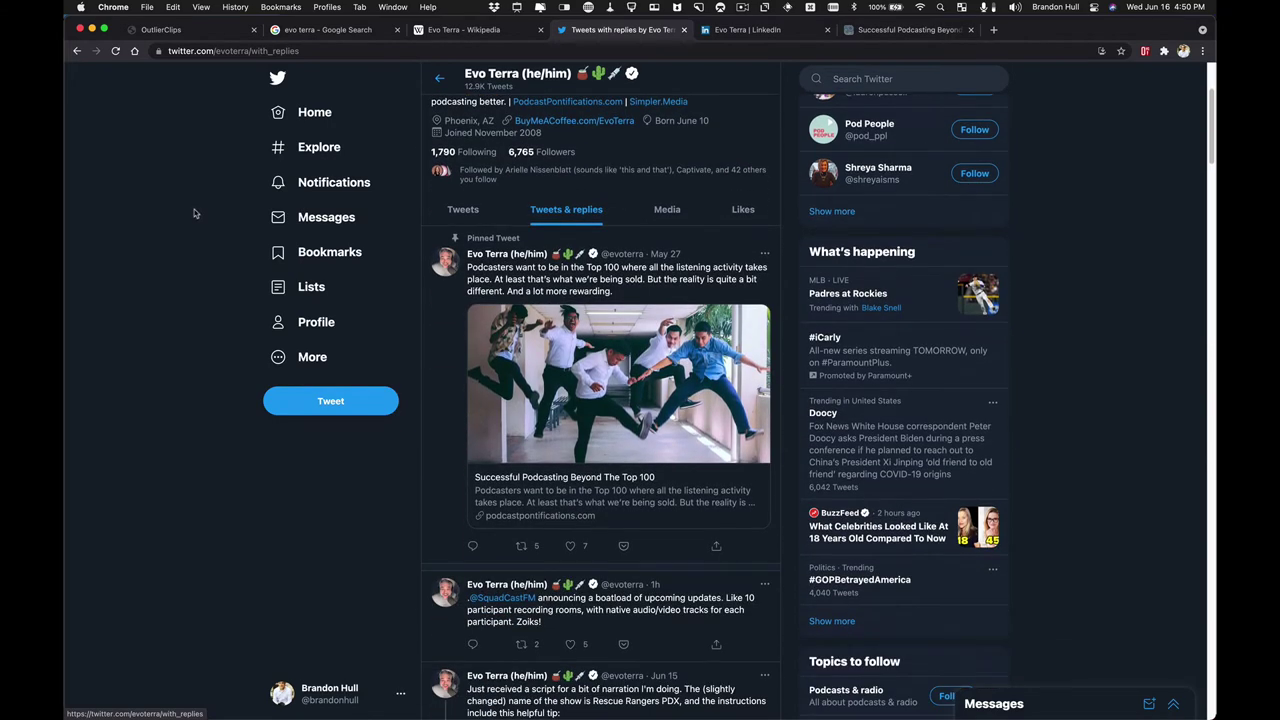
pyautogui.scroll(-7, 194, 213)
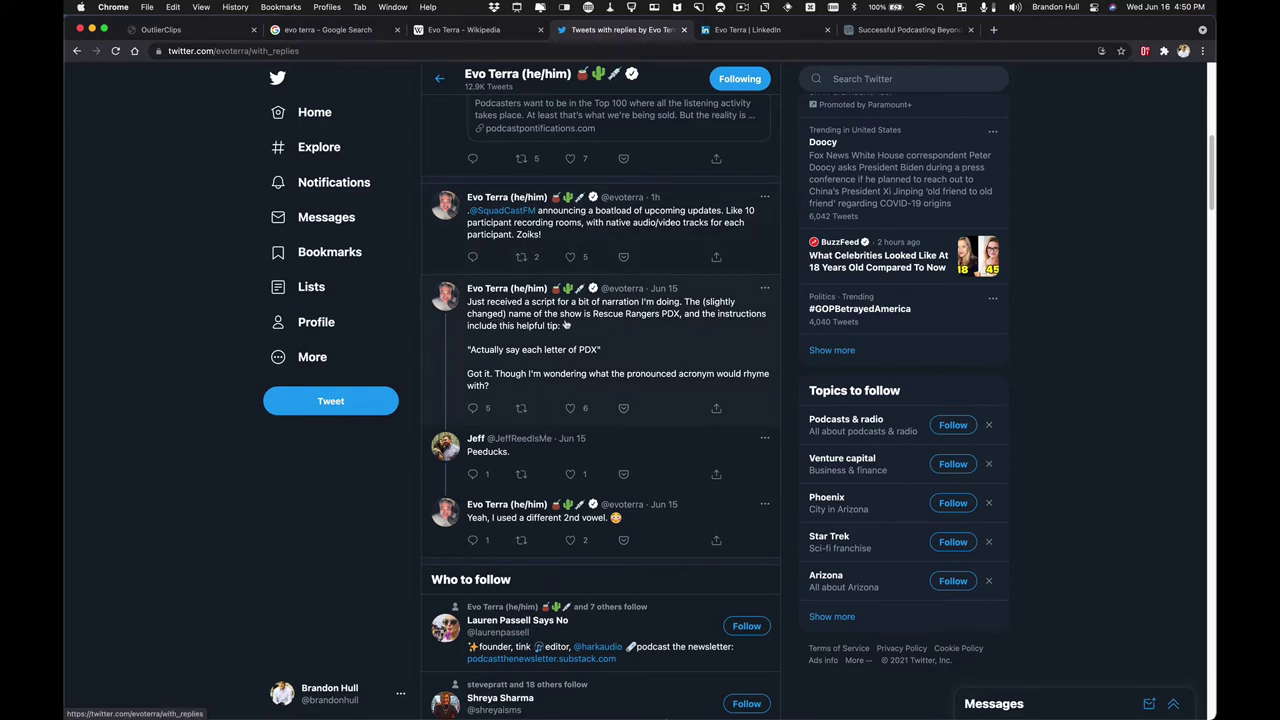
pyautogui.click(578, 328)
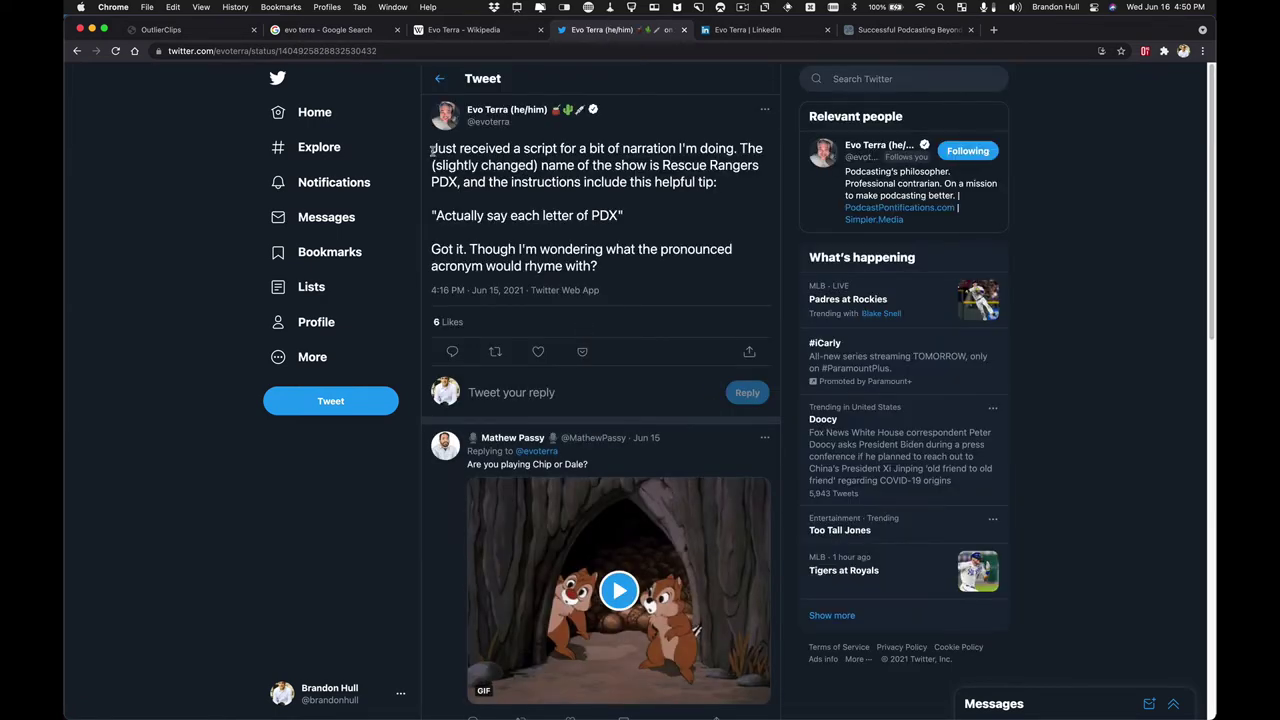
# - Clip the tweet text into OutlierClips and name it 'Evo's Recent Tweet About a Project'
pyautogui.moveTo(432, 150); pyautogui.dragTo(599, 266)
pyautogui.rightClick(571, 180)
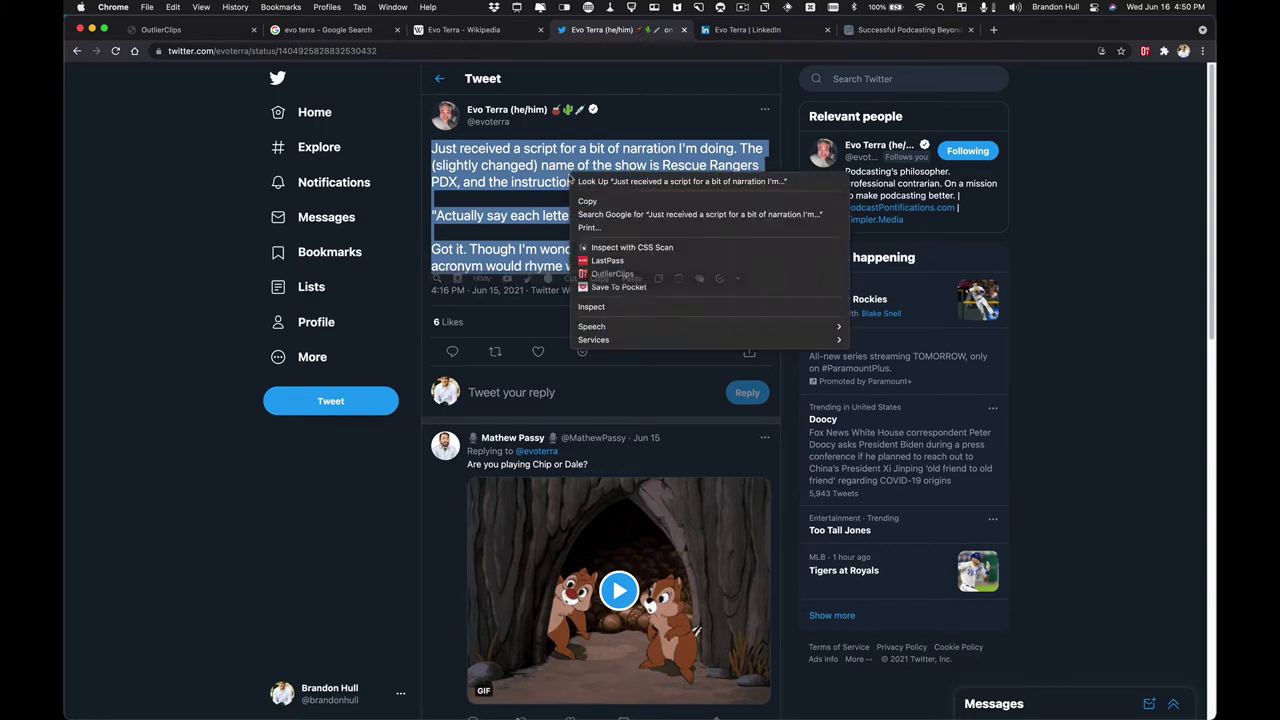
pyautogui.click(605, 272)
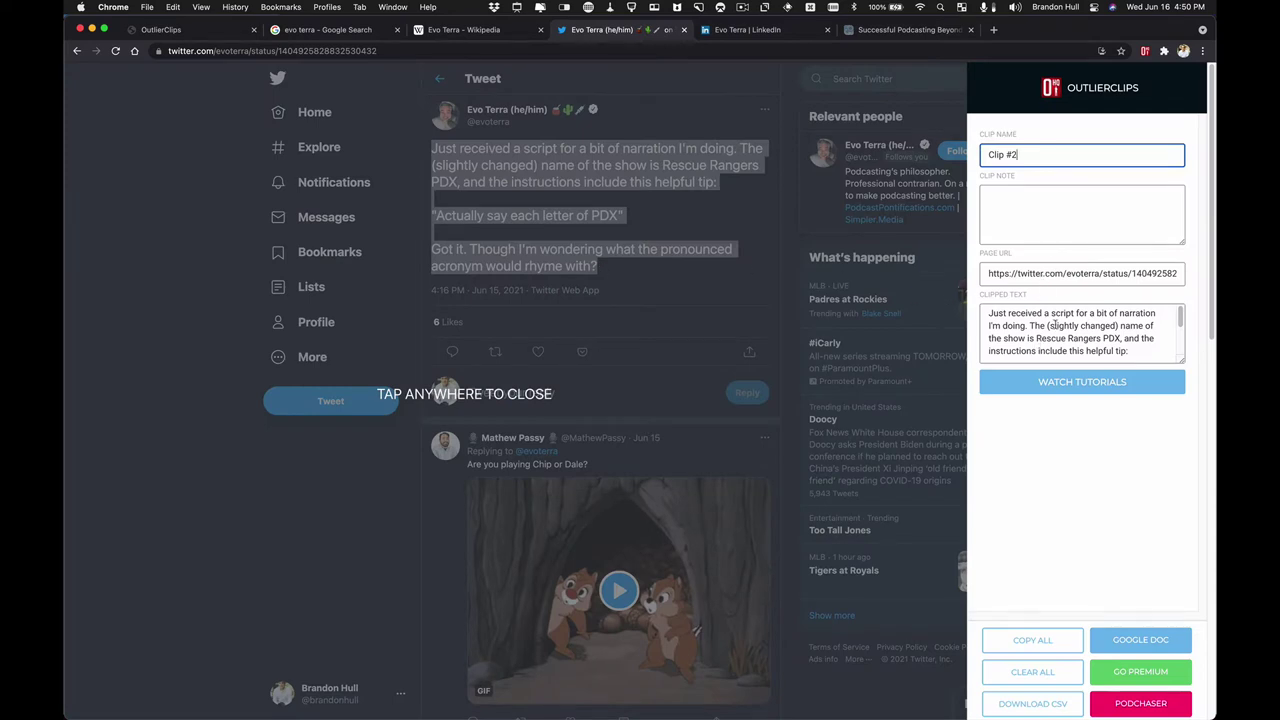
pyautogui.tripleClick(1028, 155)
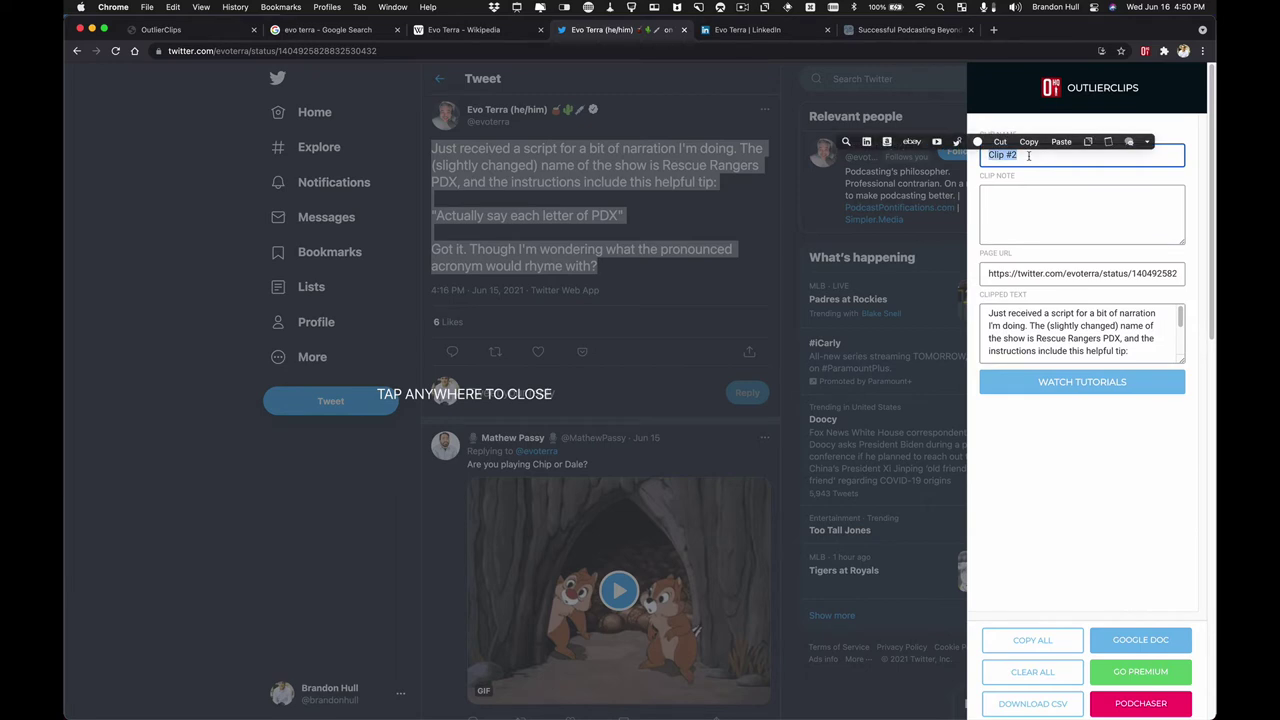
pyautogui.write("Evo's Recent Tweet")
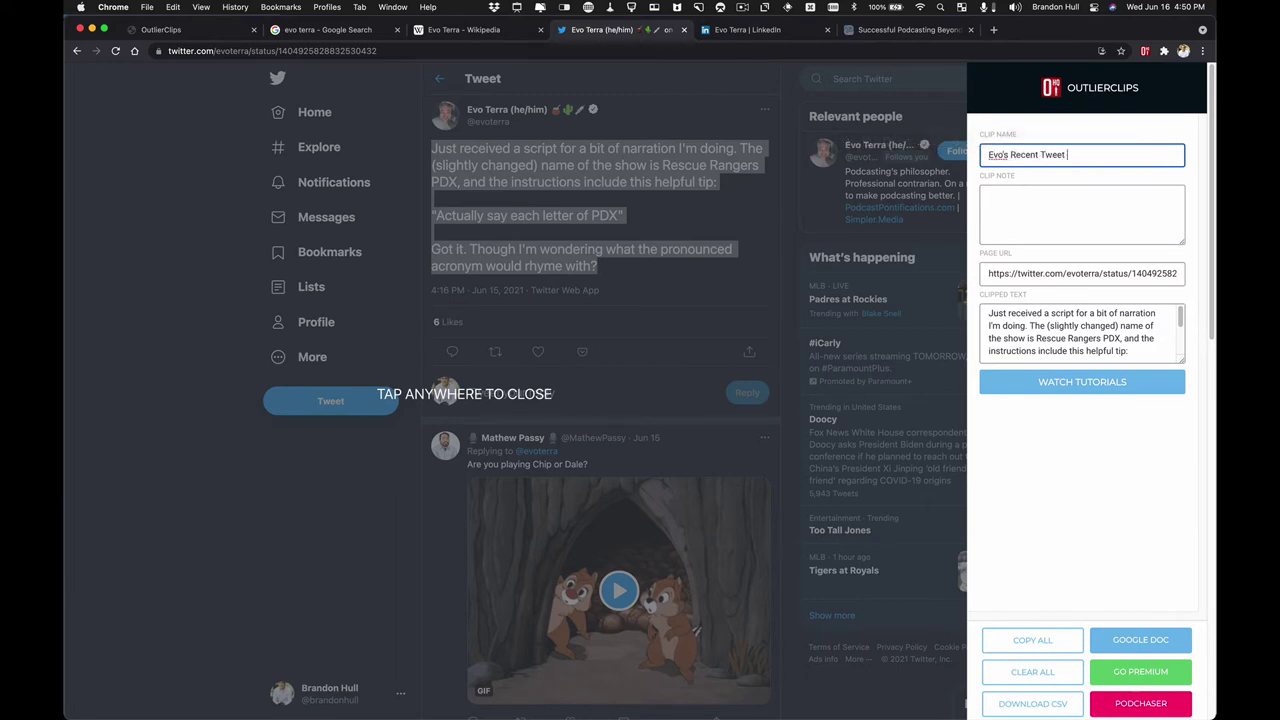
pyautogui.write(' About a Project')
pyautogui.click(1015, 214)
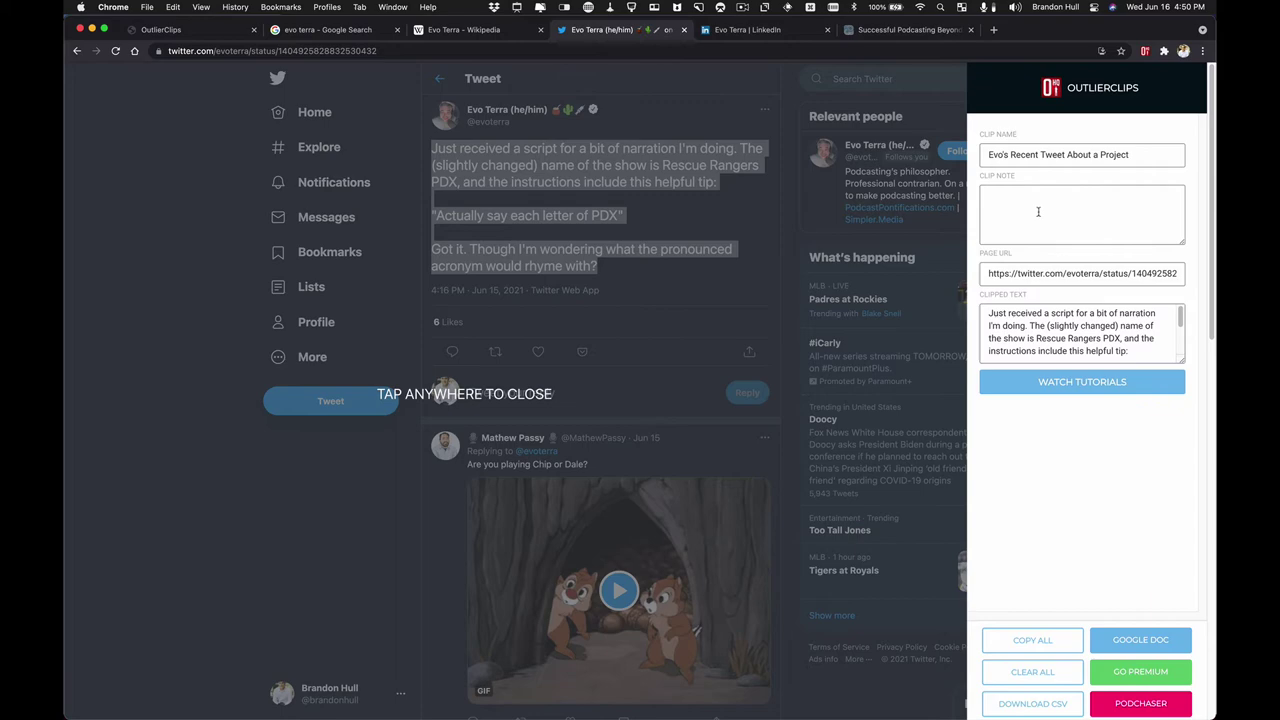
pyautogui.click(591, 295)
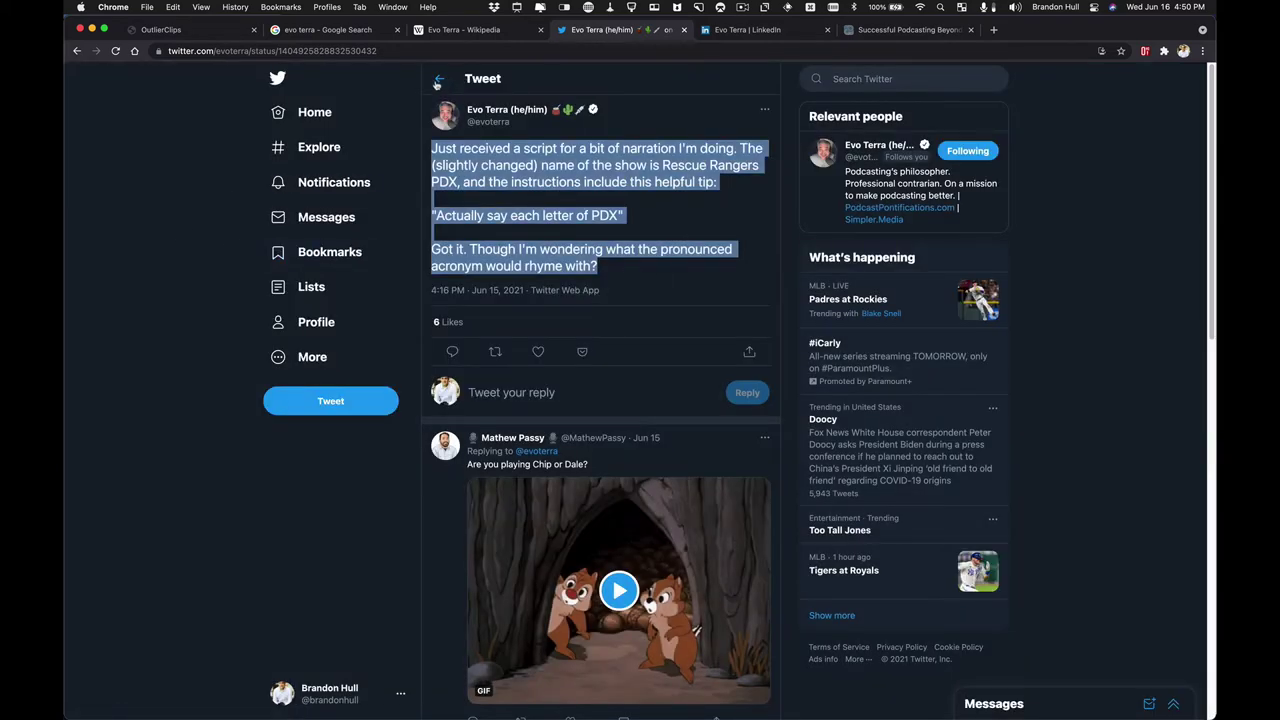
# - Open the PHX podcaster meetup tweet from his timeline and send its text to OutlierClips
pyautogui.click(438, 80)
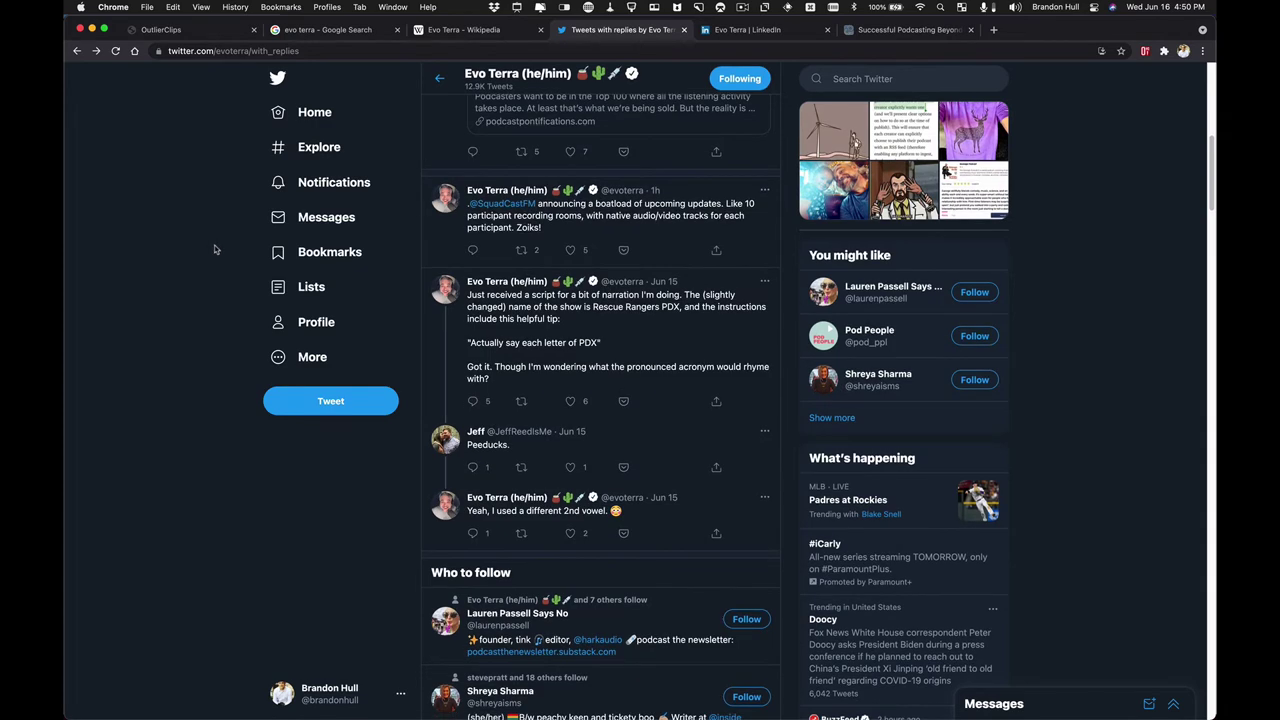
pyautogui.scroll(-3, 214, 249)
pyautogui.scroll(-5, 214, 249)
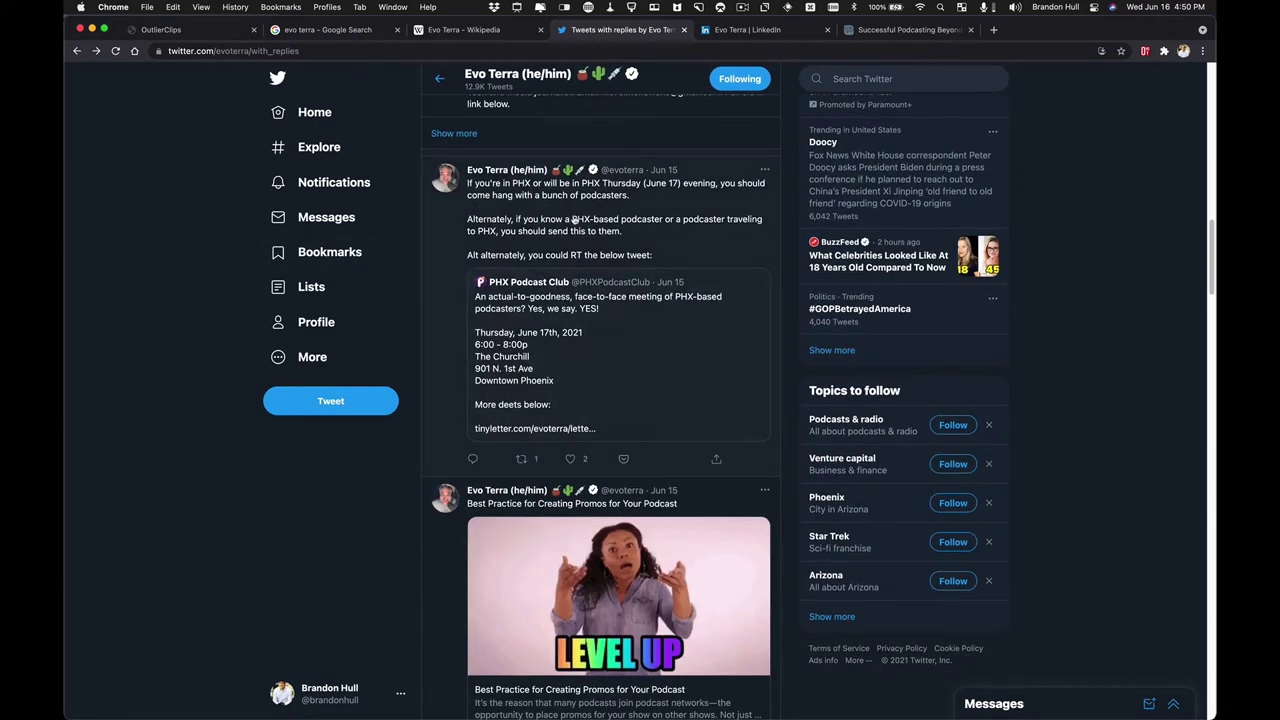
pyautogui.click(617, 222)
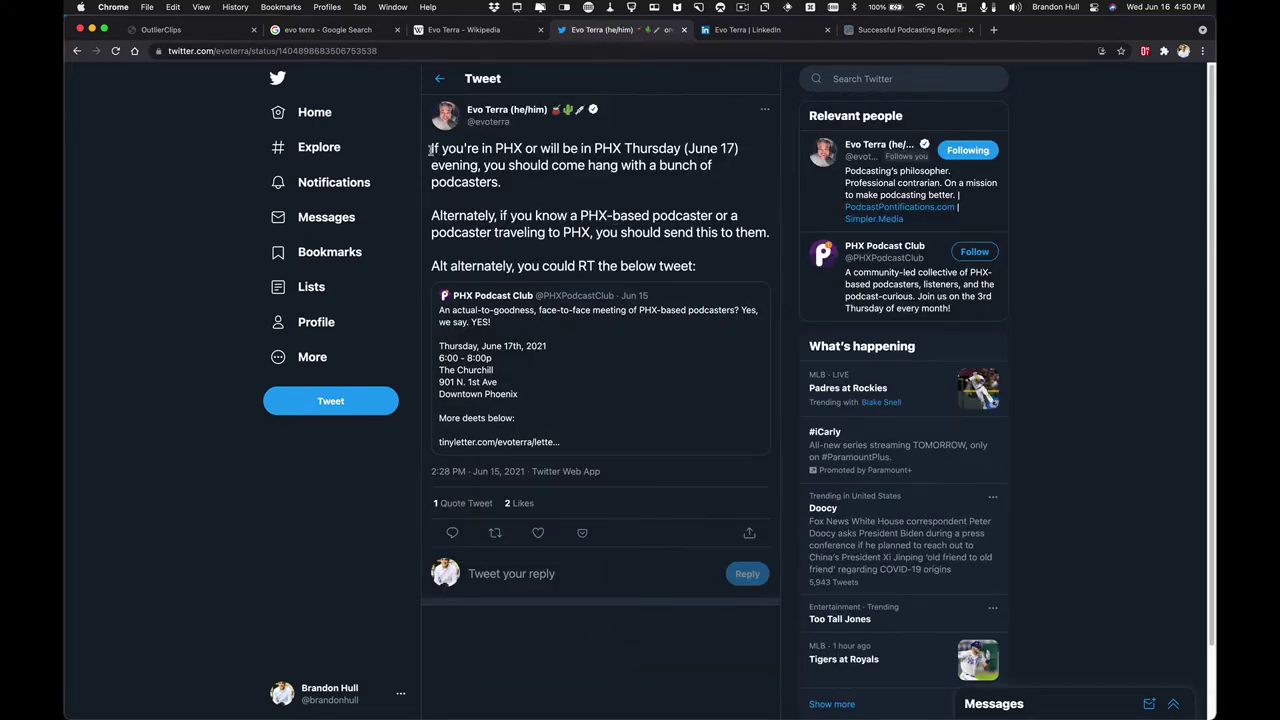
pyautogui.moveTo(432, 149); pyautogui.dragTo(771, 233)
pyautogui.rightClick(592, 207)
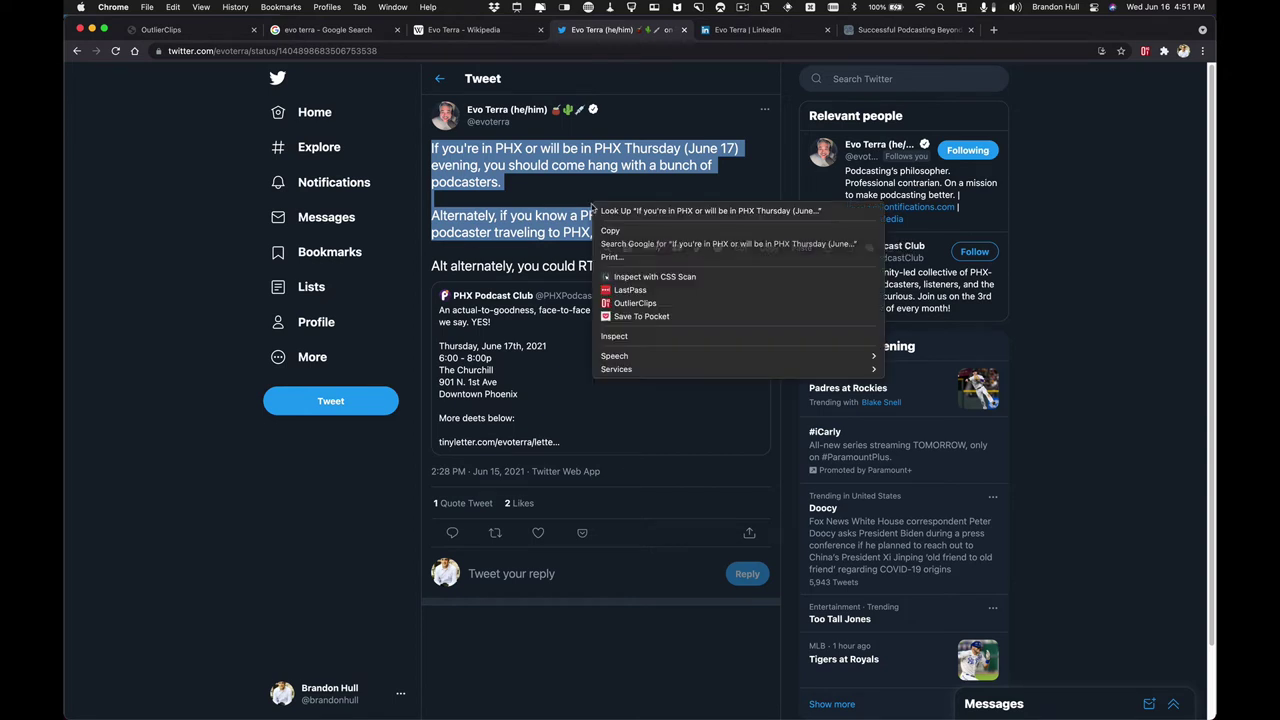
pyautogui.click(636, 302)
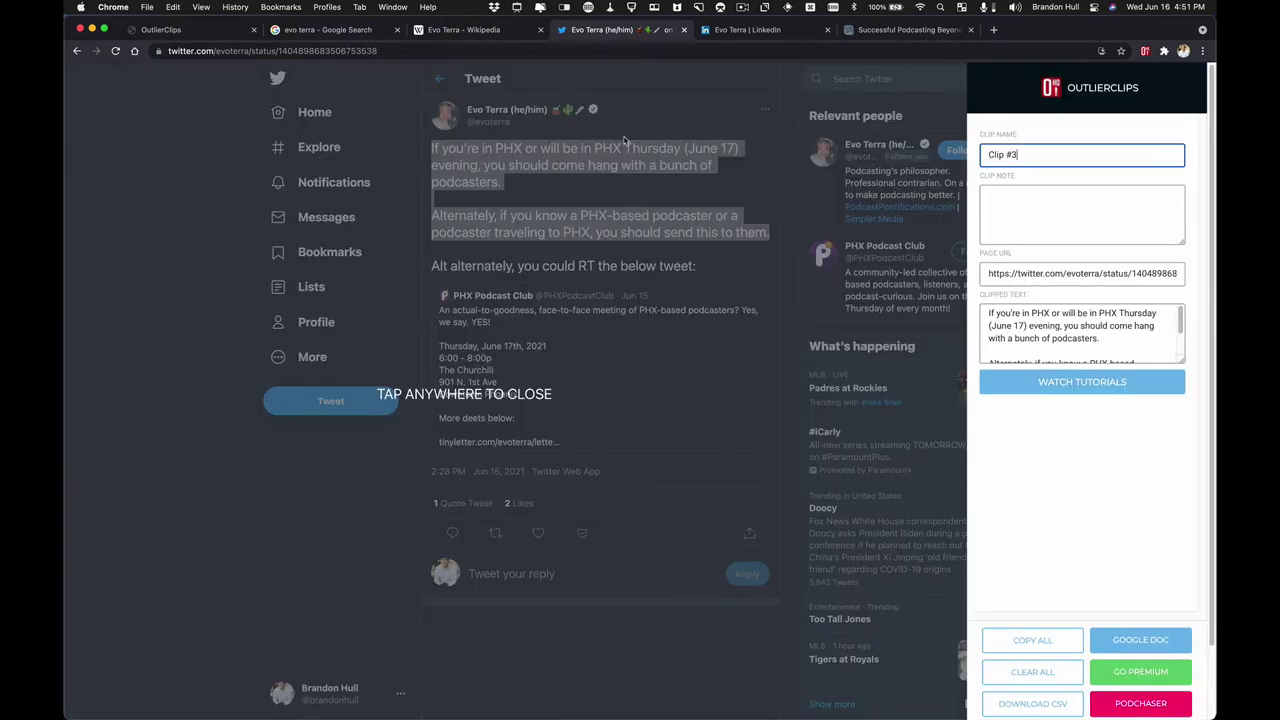
# - Rename Clip #3 to 'Evo is in the Phoenix Podcast Club', correcting typos and capitalisation
pyautogui.tripleClick(1038, 156)
pyautogui.write('Evo is in the Pho')
pyautogui.press('BackSpace')
pyautogui.press('BackSpace')
pyautogui.write('hone')
pyautogui.press('BackSpace')
pyautogui.write('enix Podcast CLub')
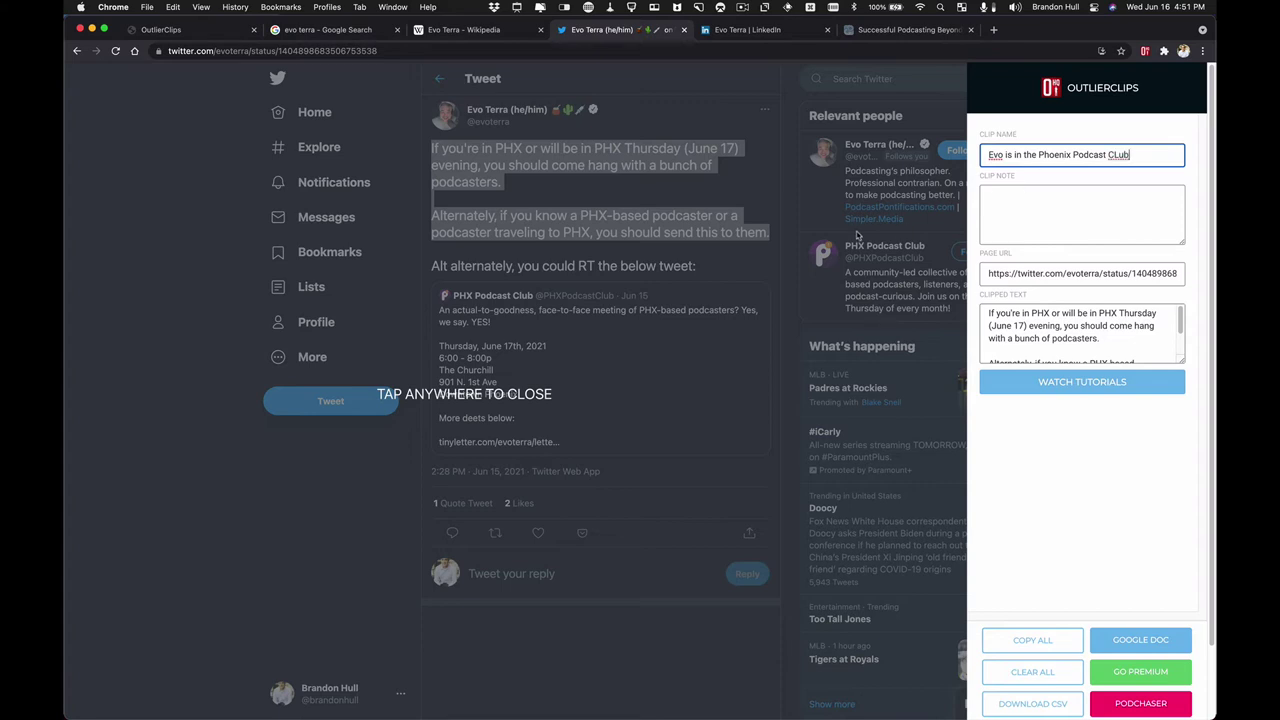
pyautogui.doubleClick(1117, 154)
pyautogui.write('Club')
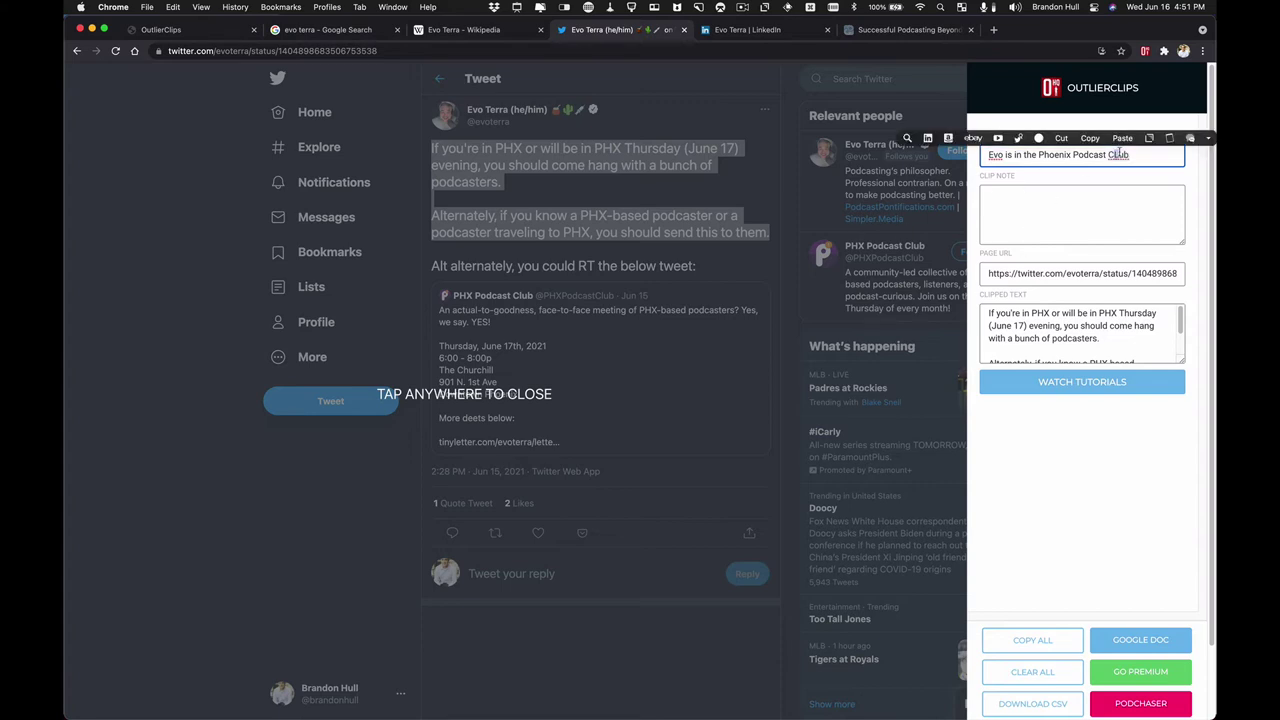
pyautogui.click(1054, 209)
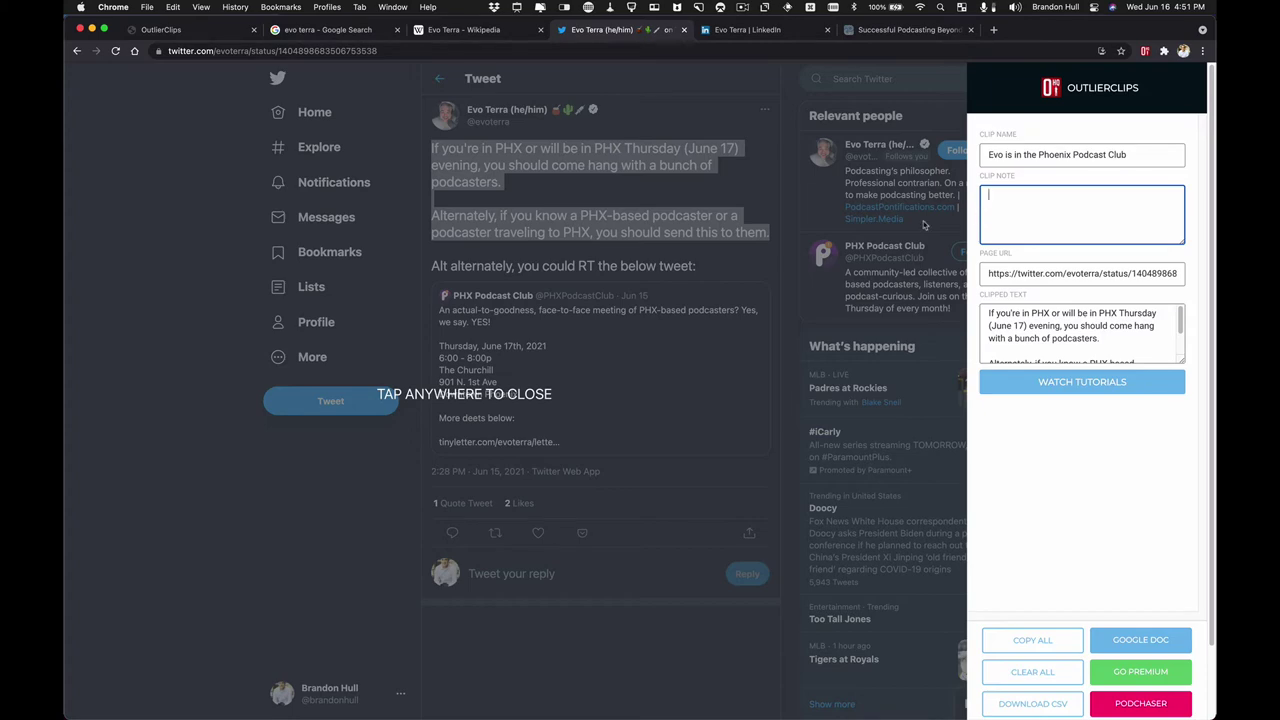
pyautogui.click(614, 258)
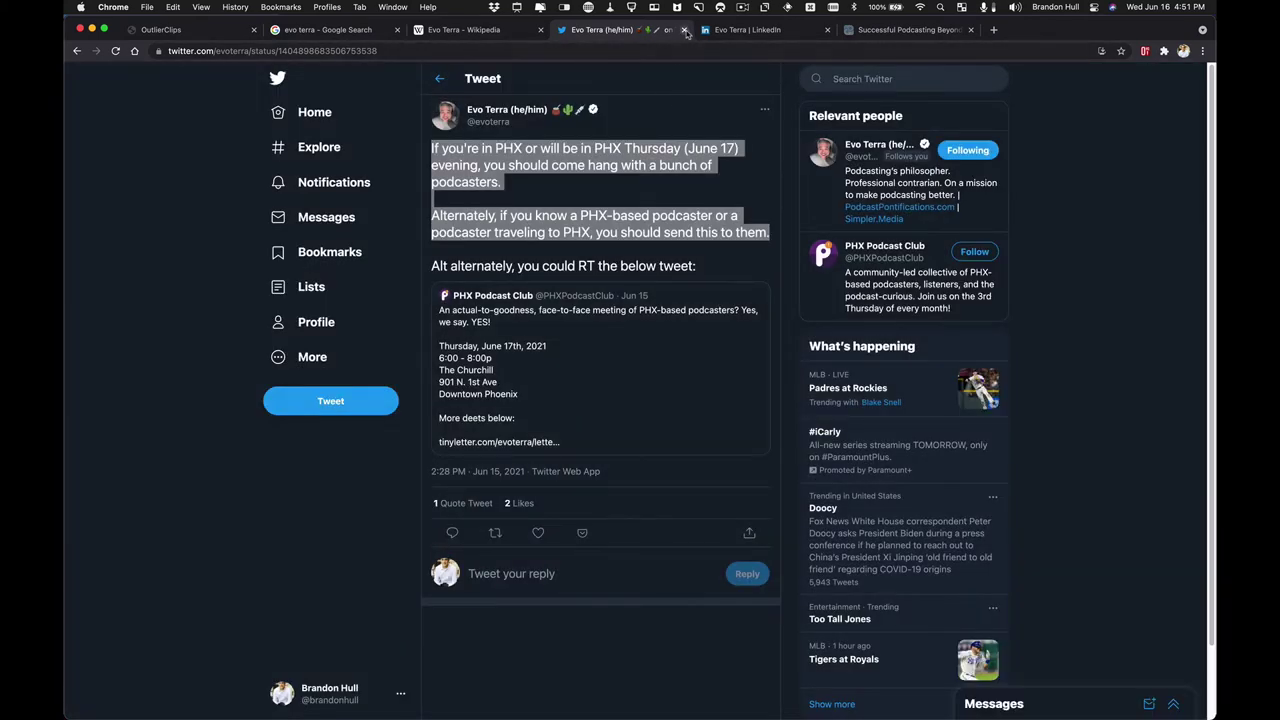
# - Open Evo Terra's LinkedIn activity feed, expand the Imposter Syndrome post and select its text
pyautogui.click(740, 30)
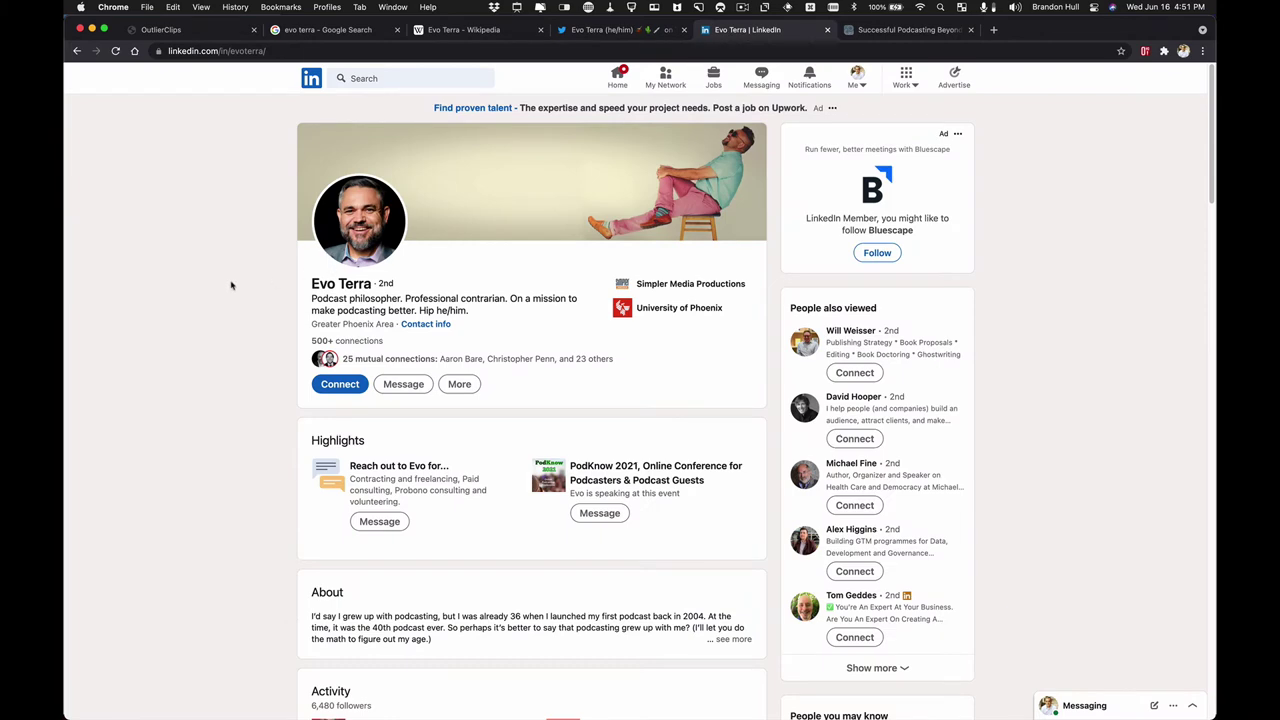
pyautogui.scroll(-5, 233, 286)
pyautogui.scroll(-1, 234, 288)
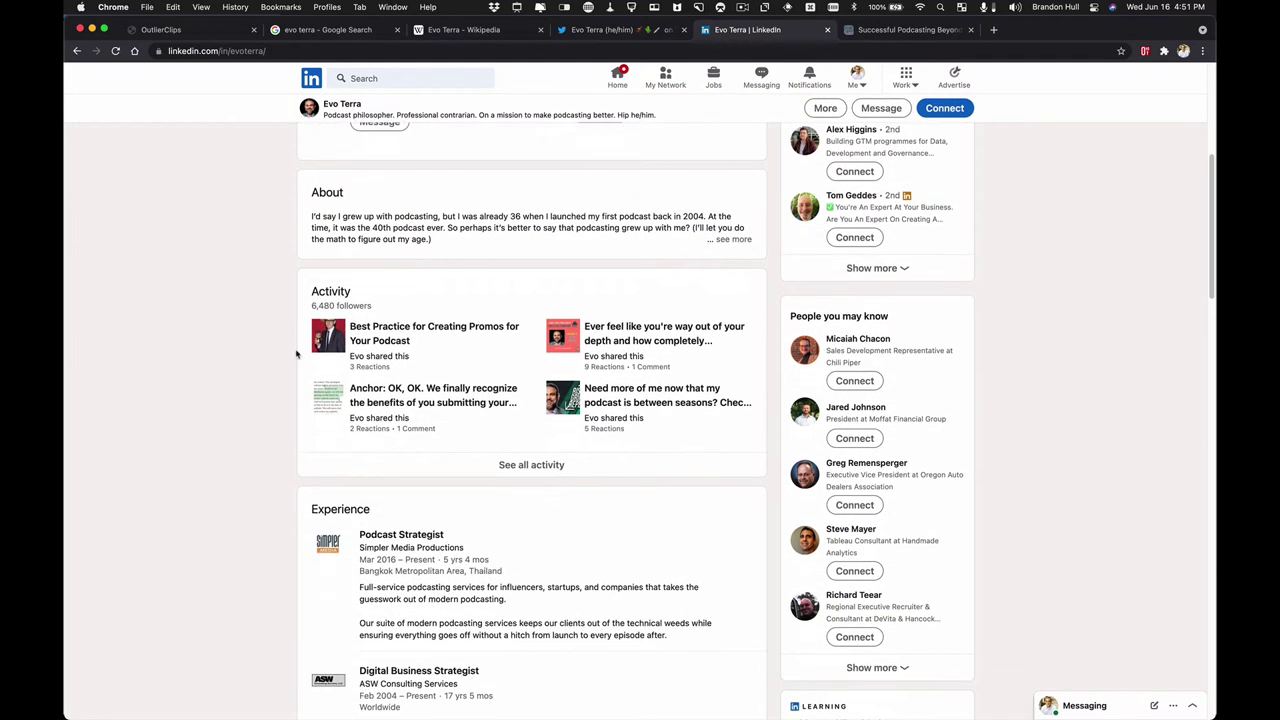
pyautogui.click(520, 466)
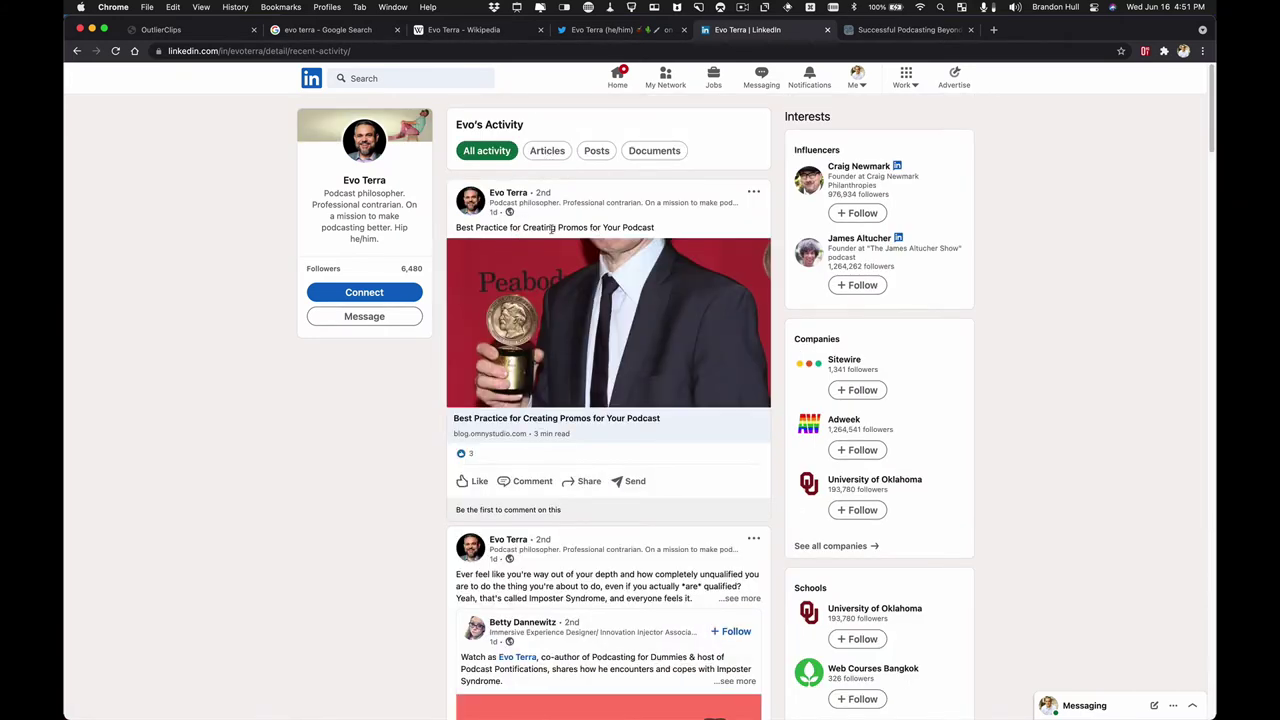
pyautogui.scroll(-1, 524, 240)
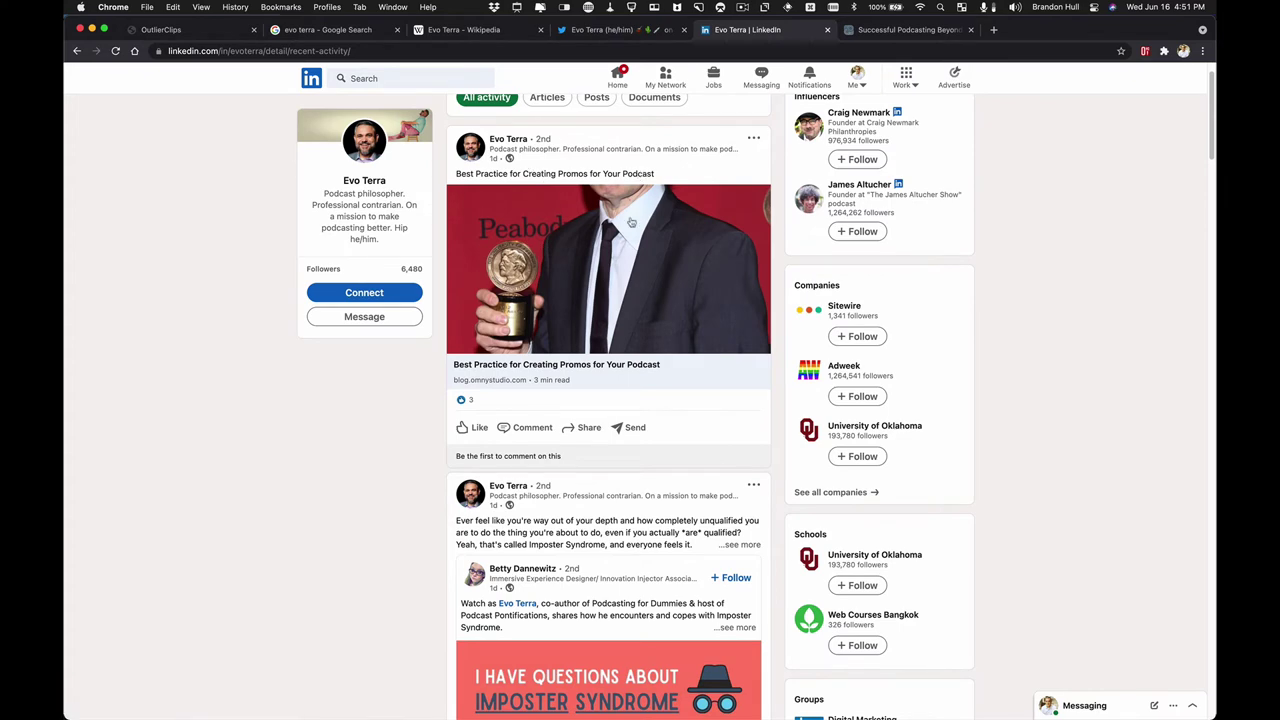
pyautogui.scroll(-3, 624, 289)
pyautogui.scroll(-1, 624, 289)
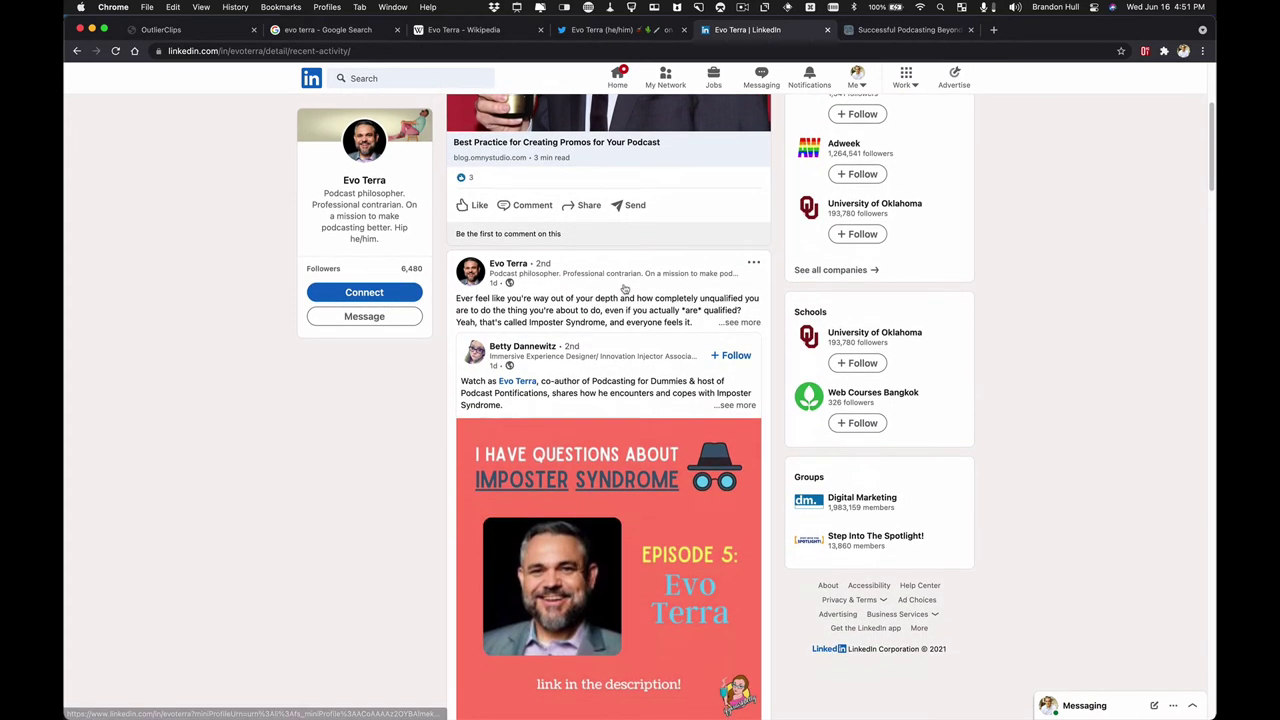
pyautogui.click(741, 313)
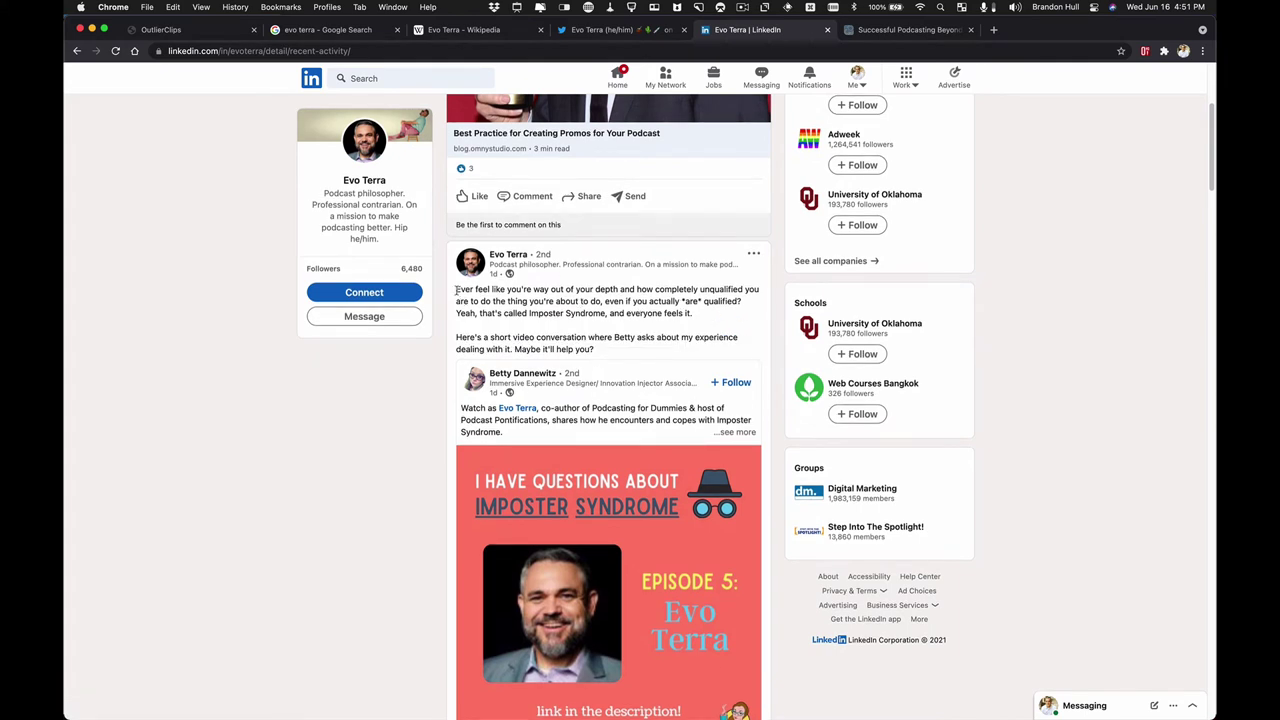
pyautogui.moveTo(456, 289); pyautogui.dragTo(603, 355)
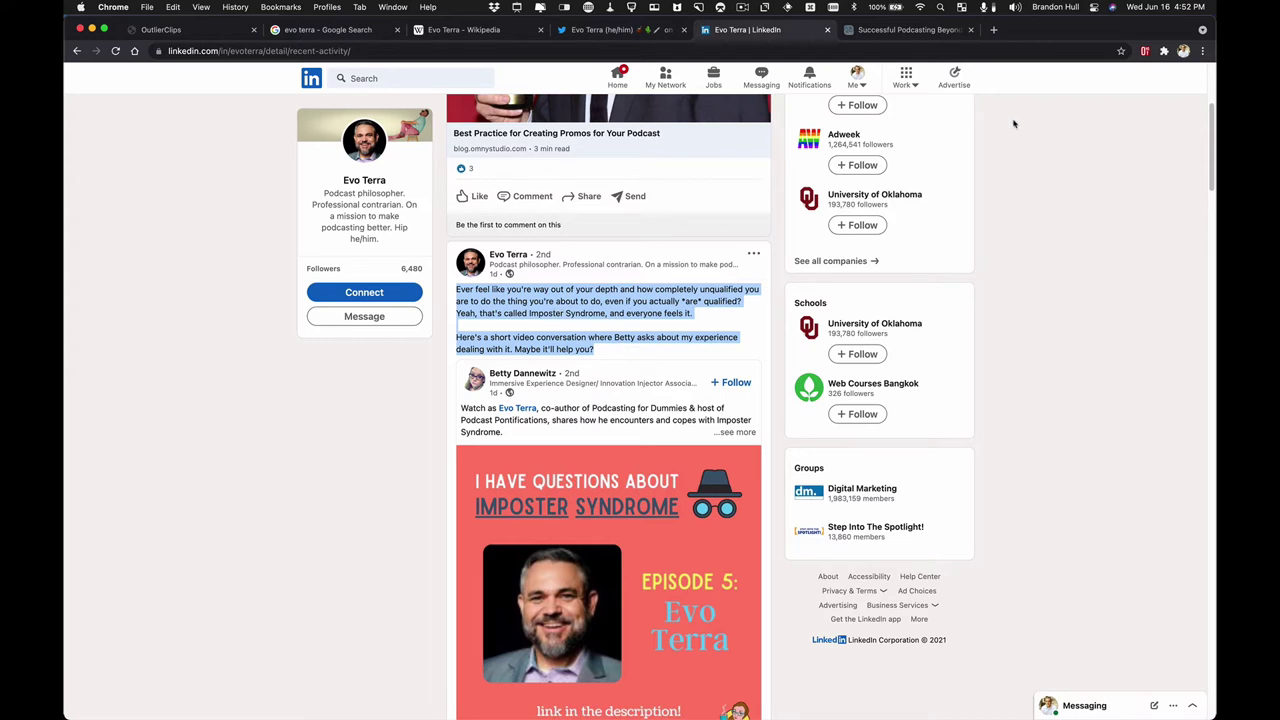
# - Clip the selected post and name it 'Evo talks about vulnerable situations...'
pyautogui.click(1145, 52)
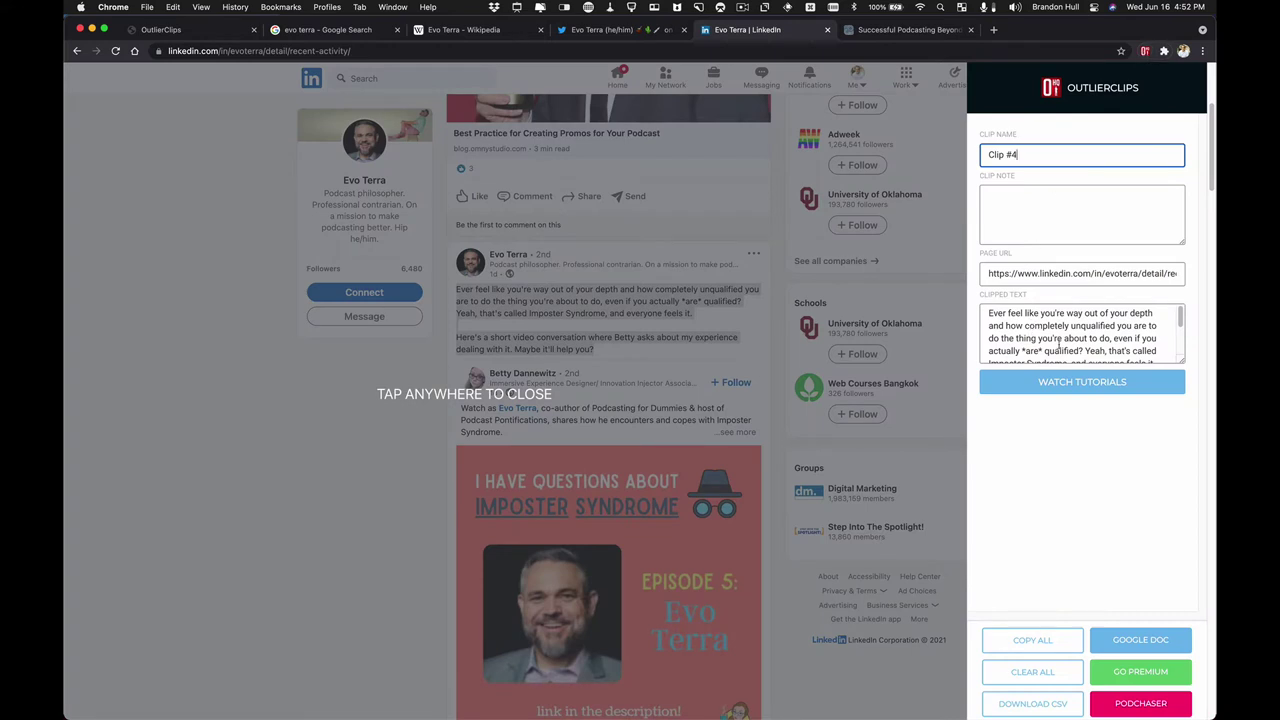
pyautogui.tripleClick(1043, 157)
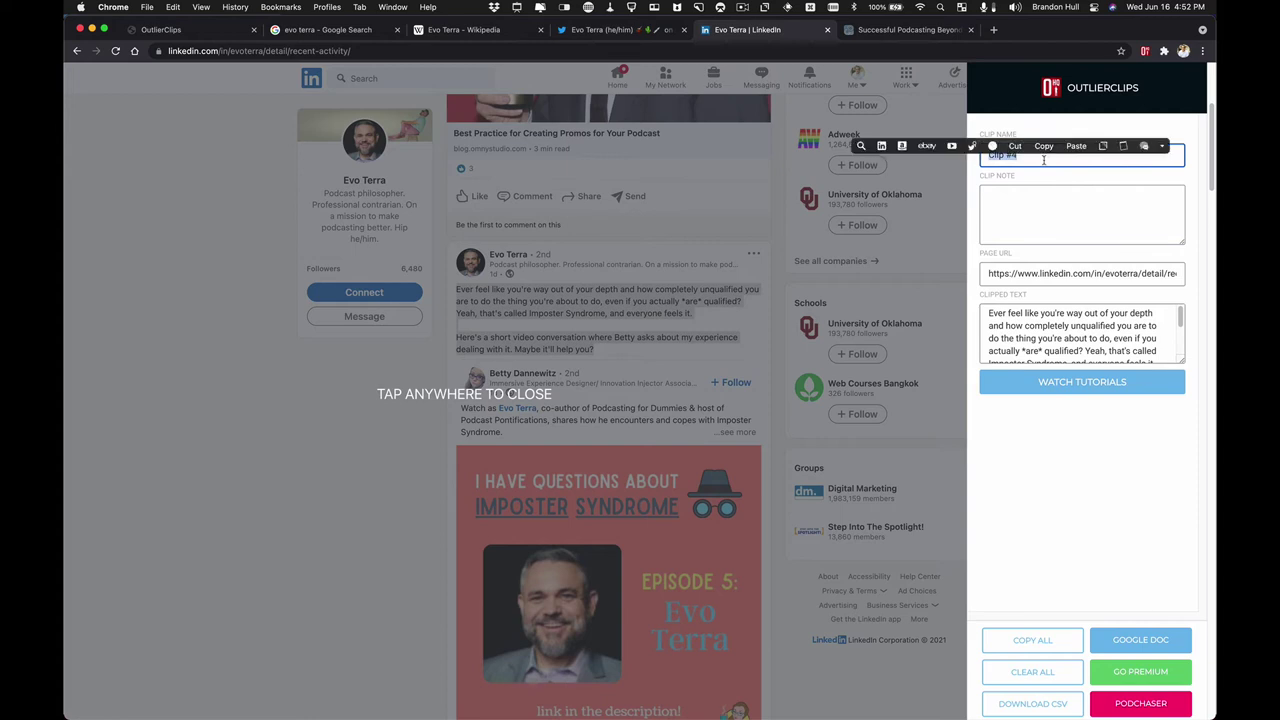
pyautogui.write('Evo ')
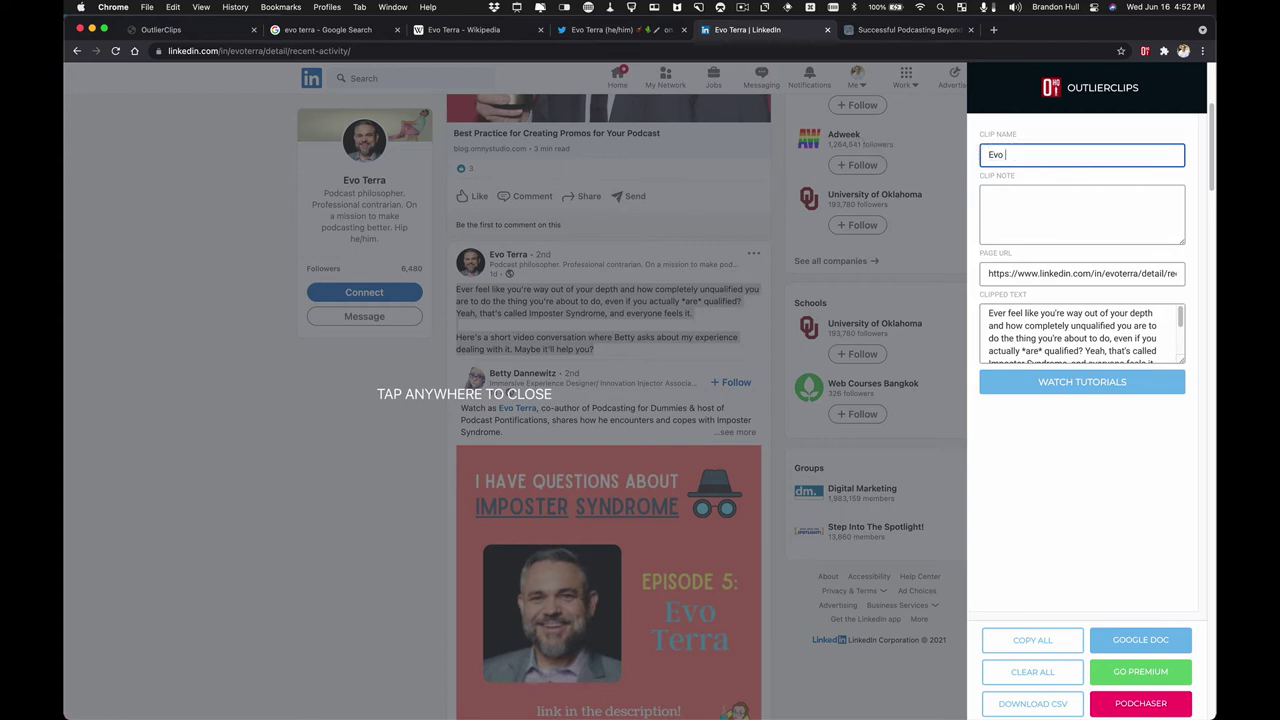
pyautogui.write('talks about vulnerable situations...')
pyautogui.click(1036, 228)
# - Write the clip note 'Catch the link Evo shares from' followed by the sharer's name
pyautogui.click(1028, 214)
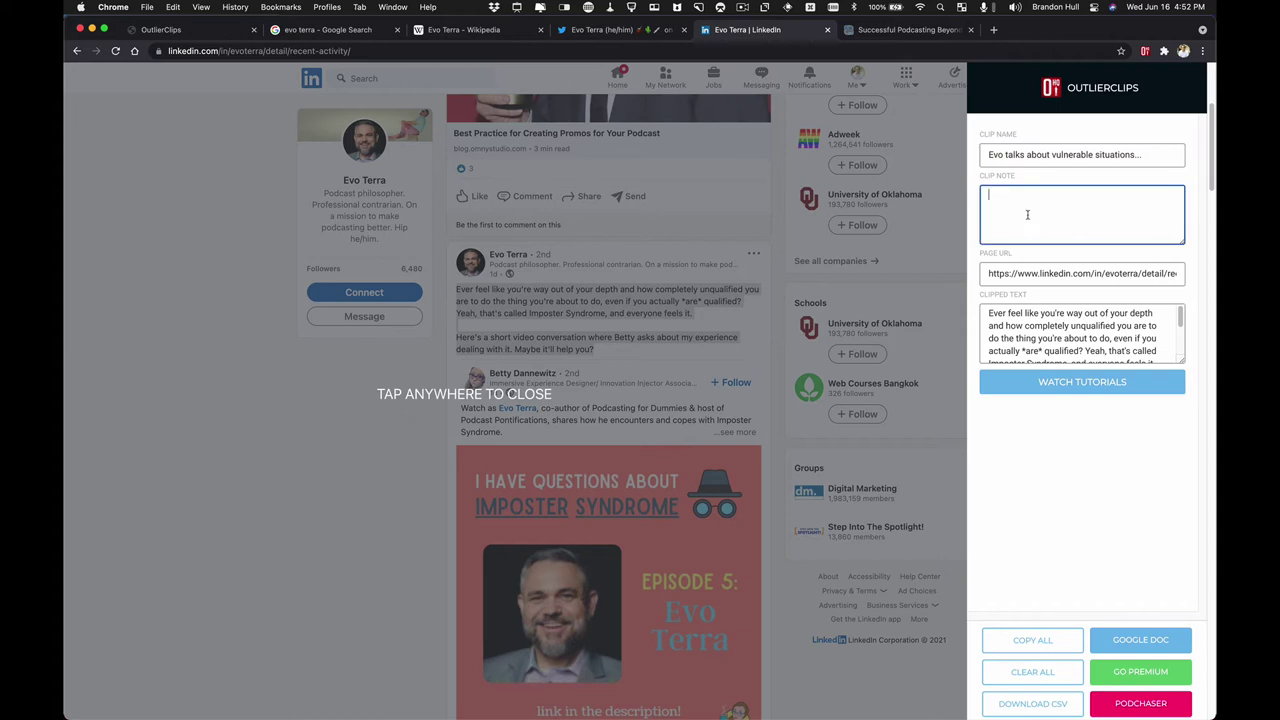
pyautogui.write('Cat')
pyautogui.write('ch the link Evo share')
pyautogui.write('s a')
pyautogui.write('rm')
pyautogui.press('BackSpace')
pyautogui.press('BackSpace')
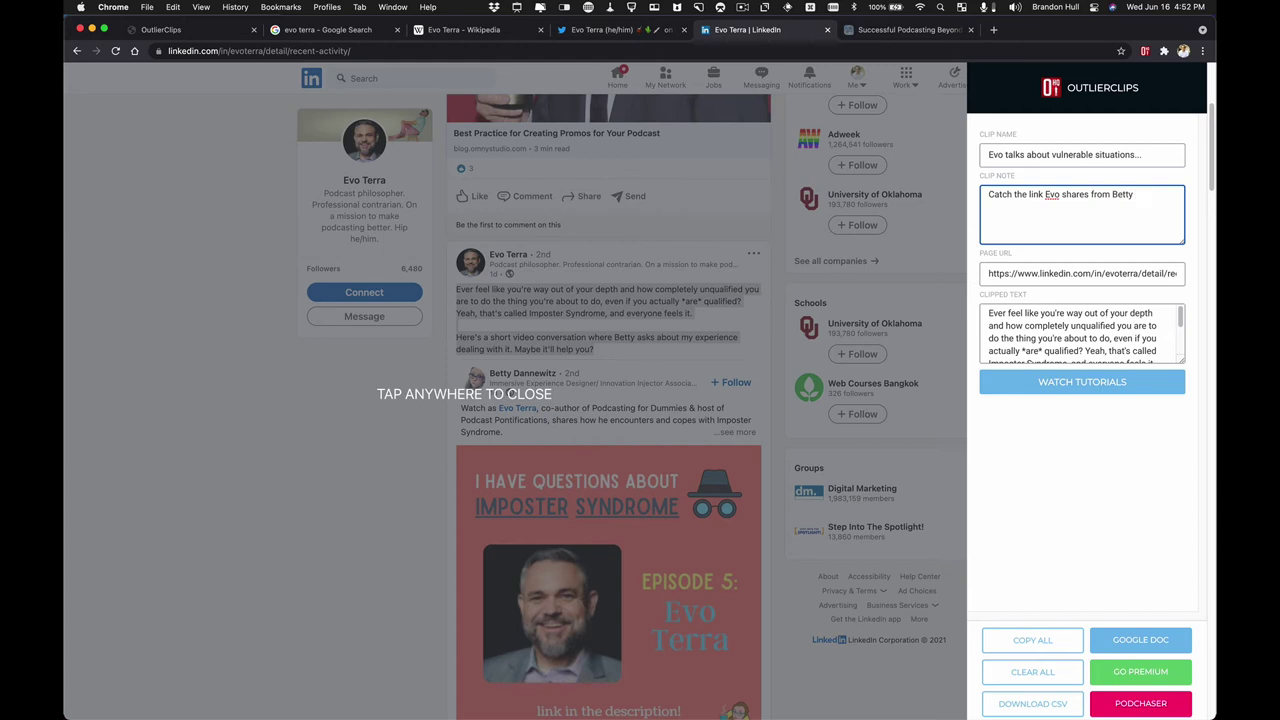
# - Open the shared Imposter Syndrome post and select its text from 'Watch' to 'think!'
pyautogui.click(650, 318)
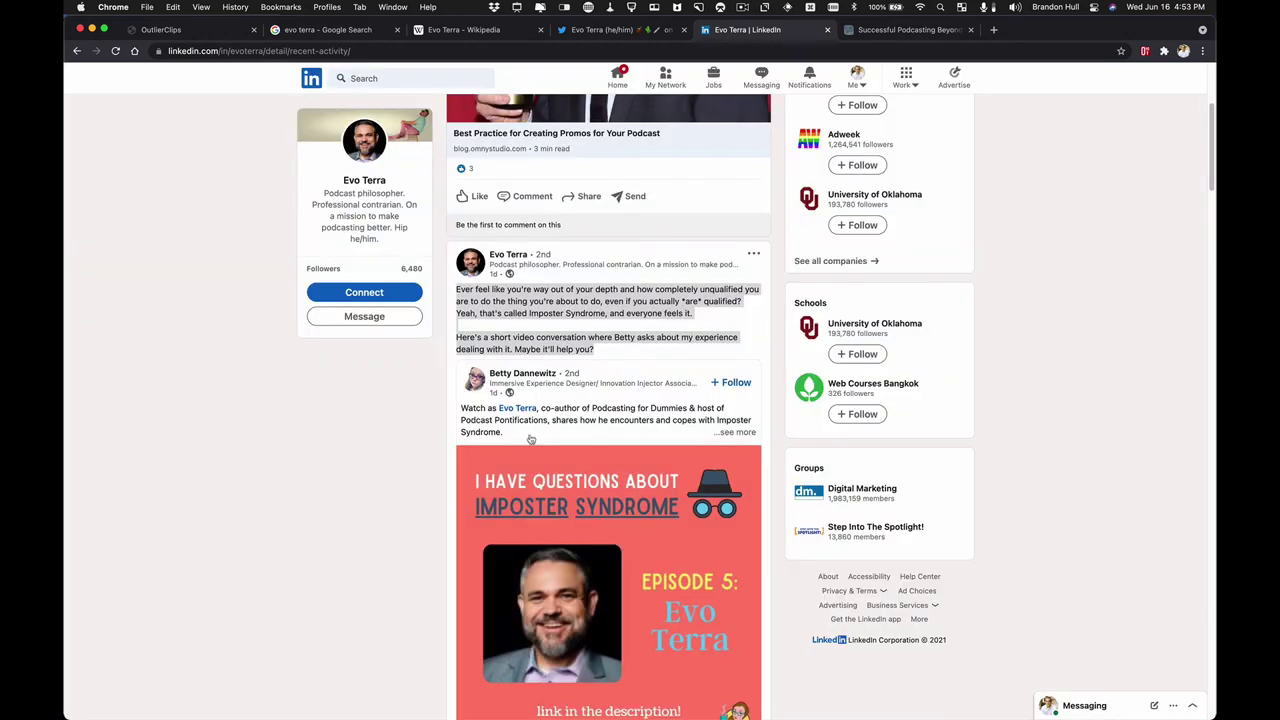
pyautogui.scroll(-5, 546, 412)
pyautogui.scroll(2, 598, 344)
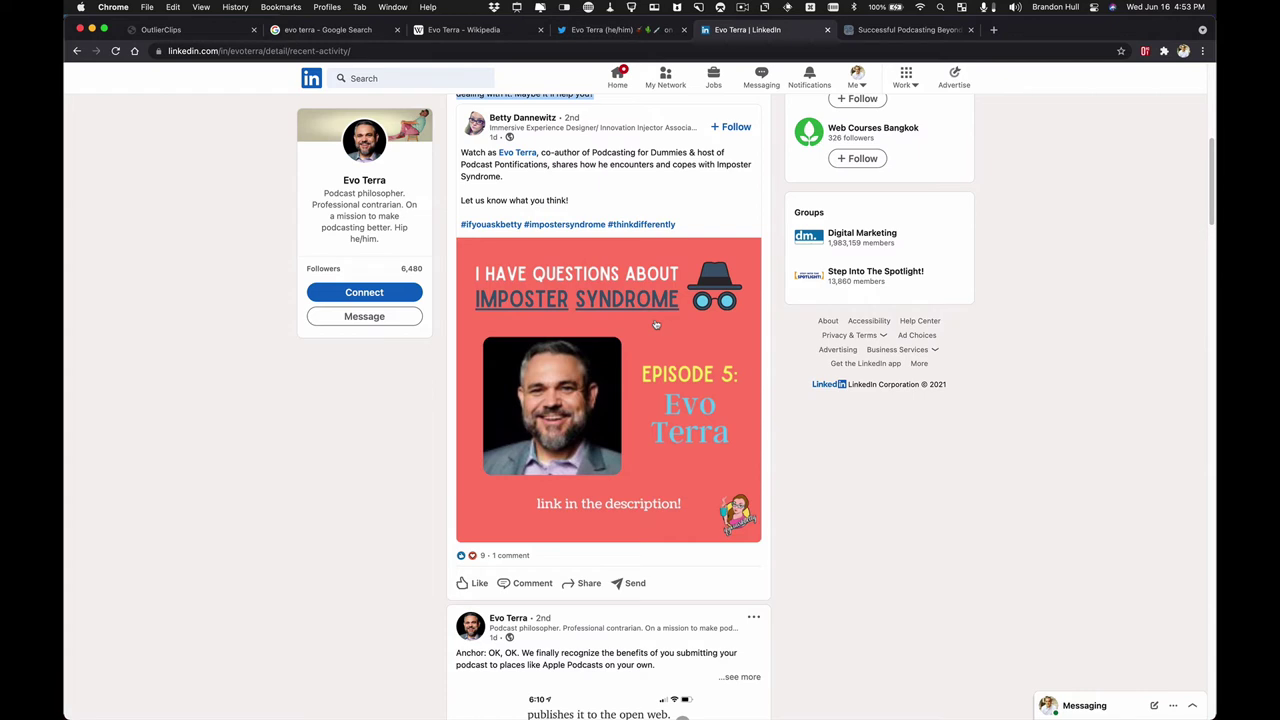
pyautogui.click(597, 166)
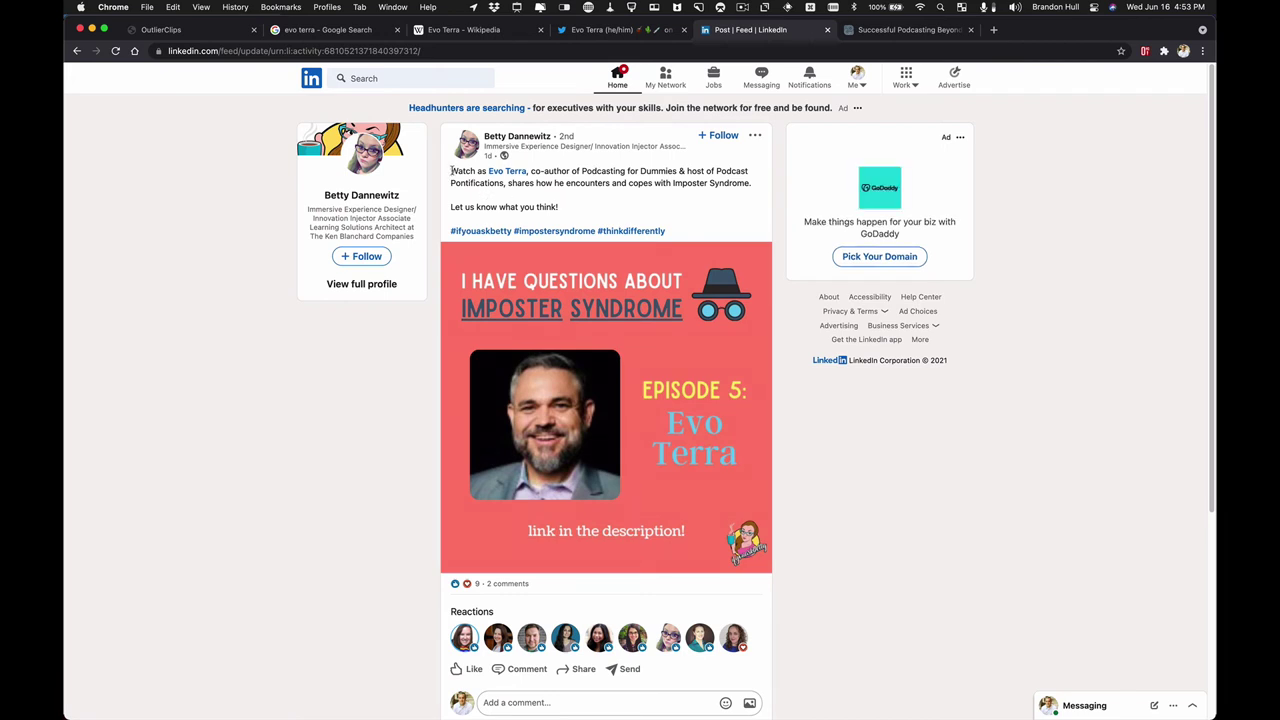
pyautogui.moveTo(451, 171); pyautogui.dragTo(565, 208)
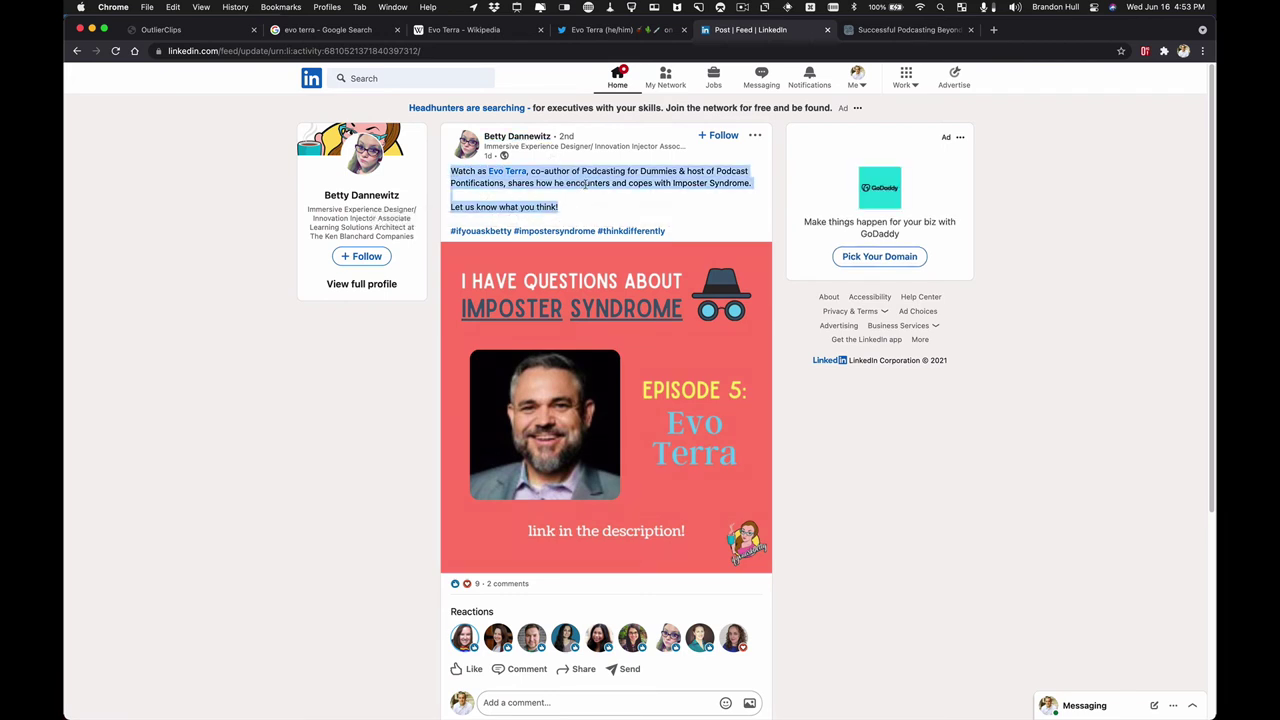
# - Clip the selected LinkedIn post, name it for its author 'on Evo Terra', and copy all clips
pyautogui.rightClick(587, 187)
pyautogui.click(652, 284)
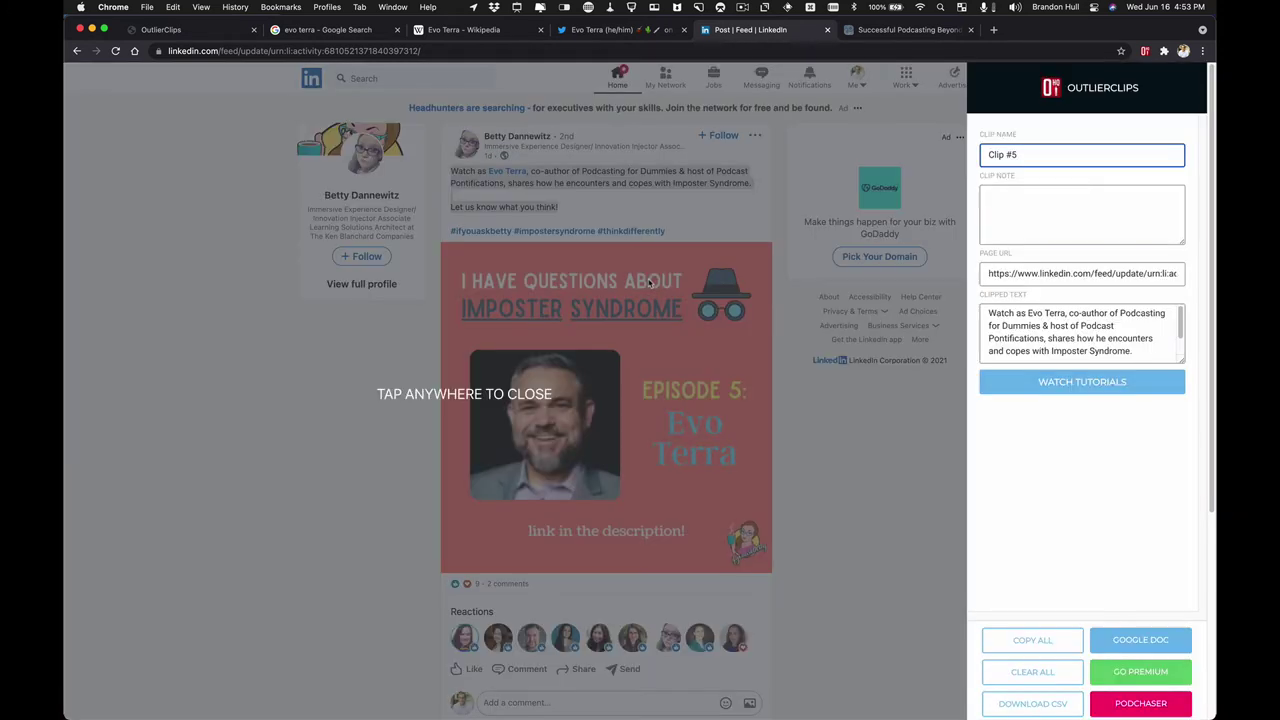
pyautogui.press('super+a')
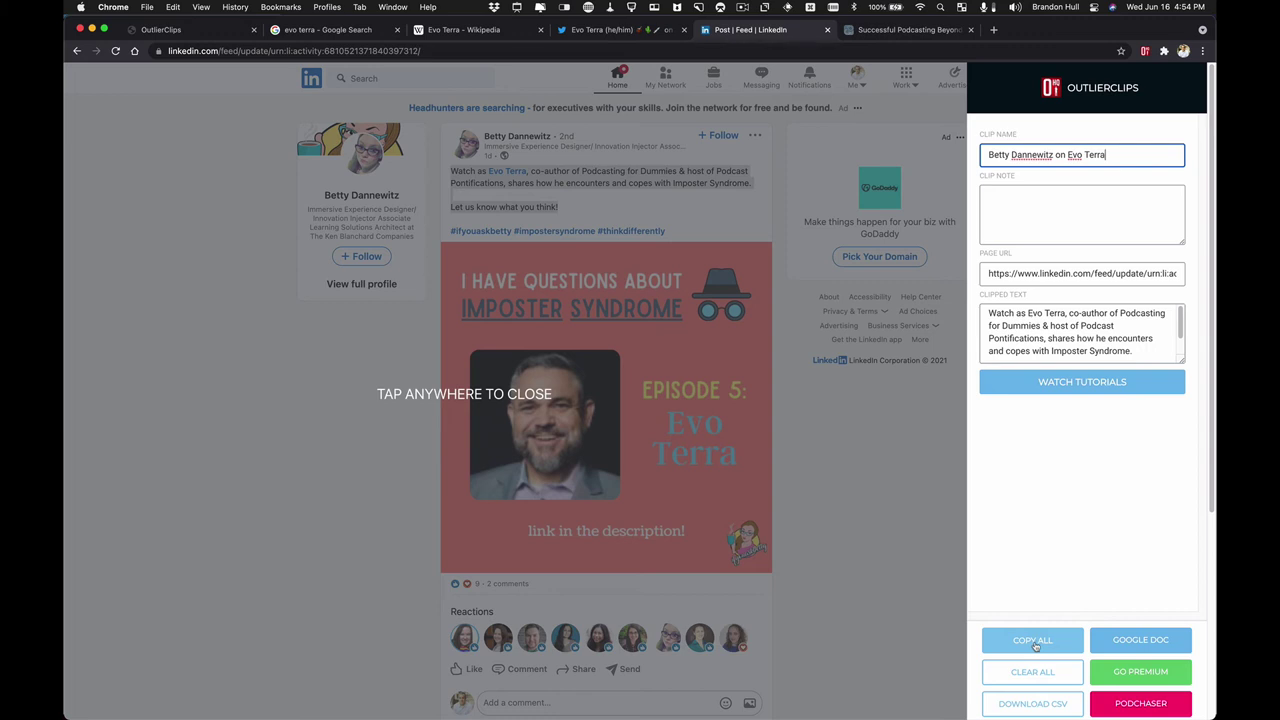
pyautogui.click(1037, 643)
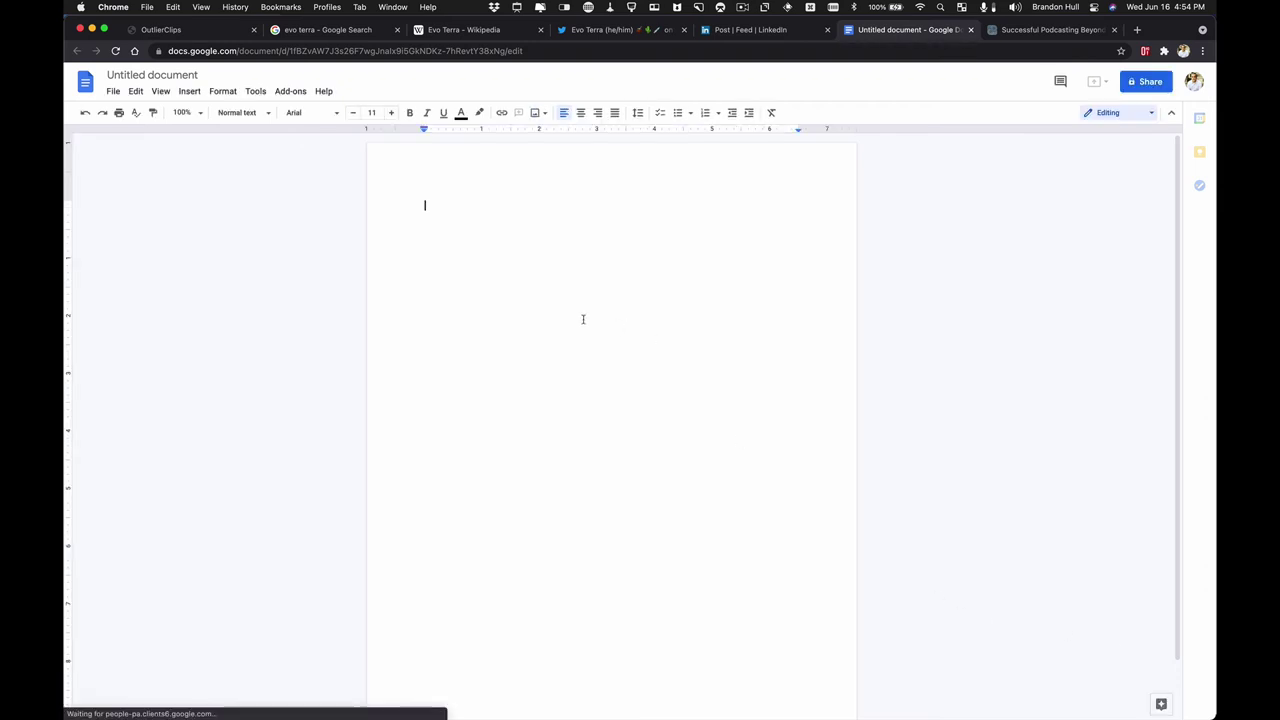
# - Paste all copied OutlierClips clips into the blank Google Doc
pyautogui.rightClick(445, 209)
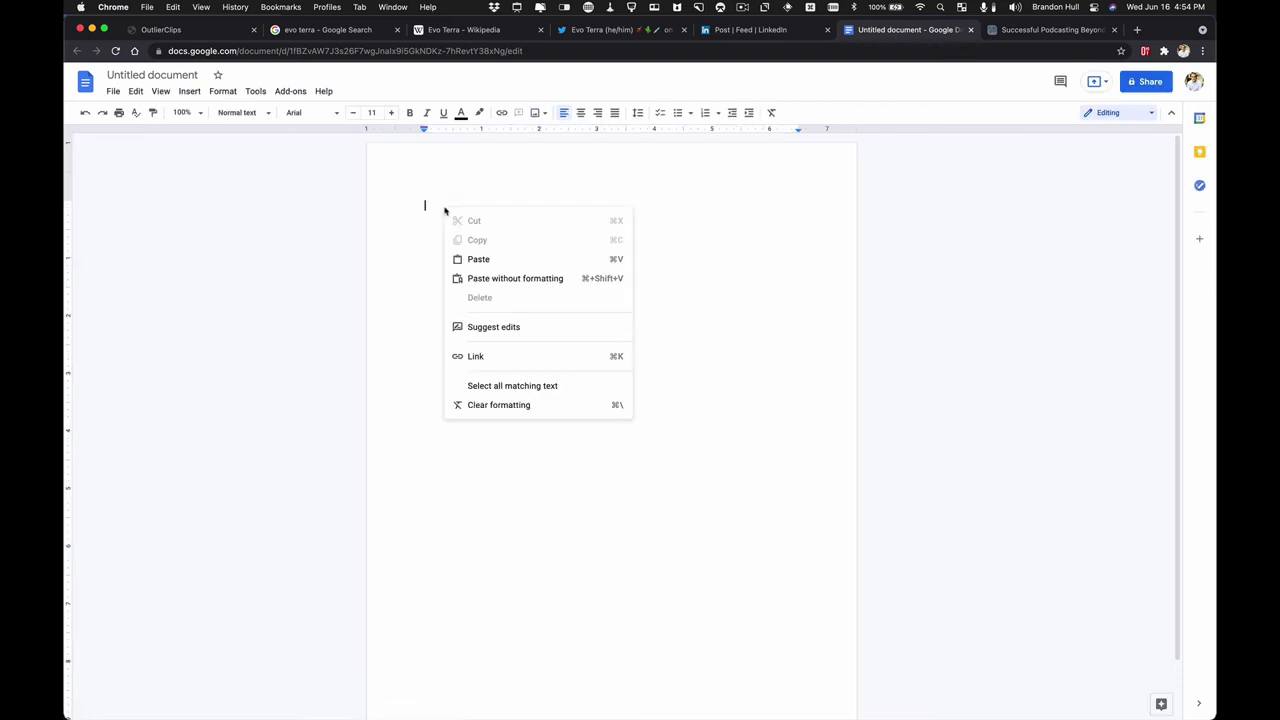
pyautogui.click(508, 260)
pyautogui.scroll(15, 508, 260)
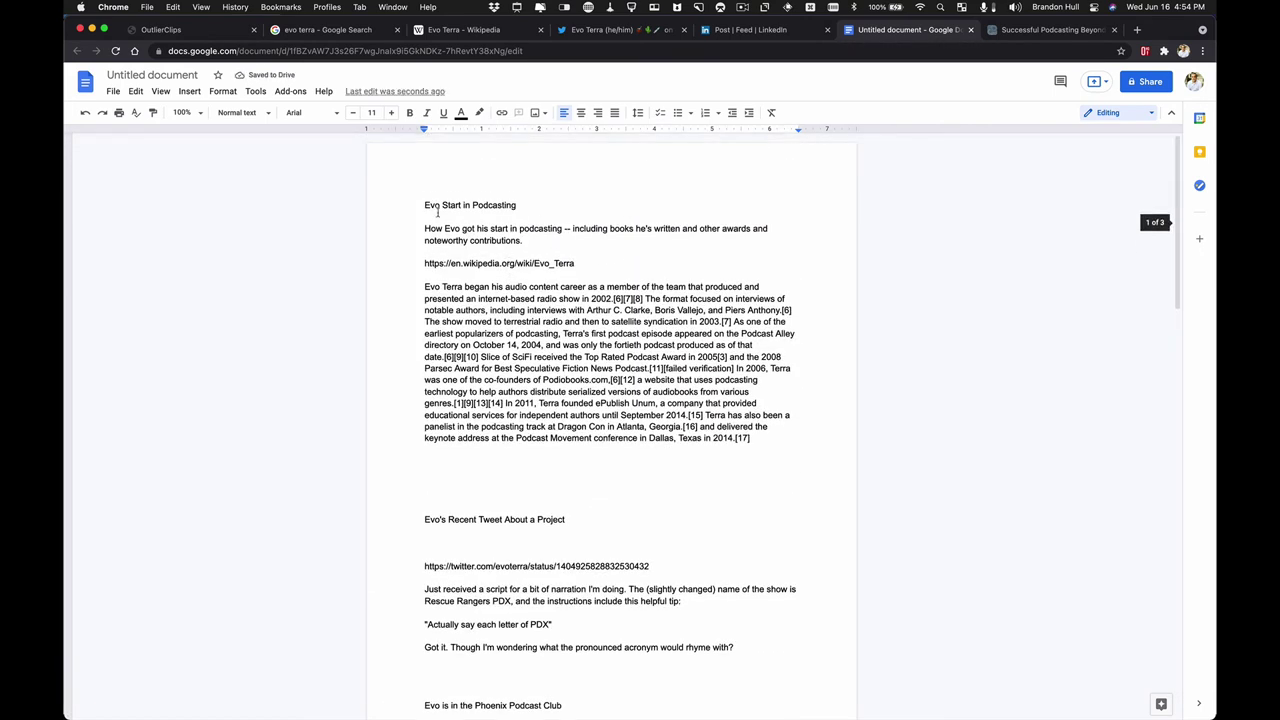
# - Review the first pasted clips: Evo Start in Podcasting, the Wikipedia career paragraph, and the recent tweet heading
pyautogui.moveTo(421, 205); pyautogui.dragTo(523, 208)
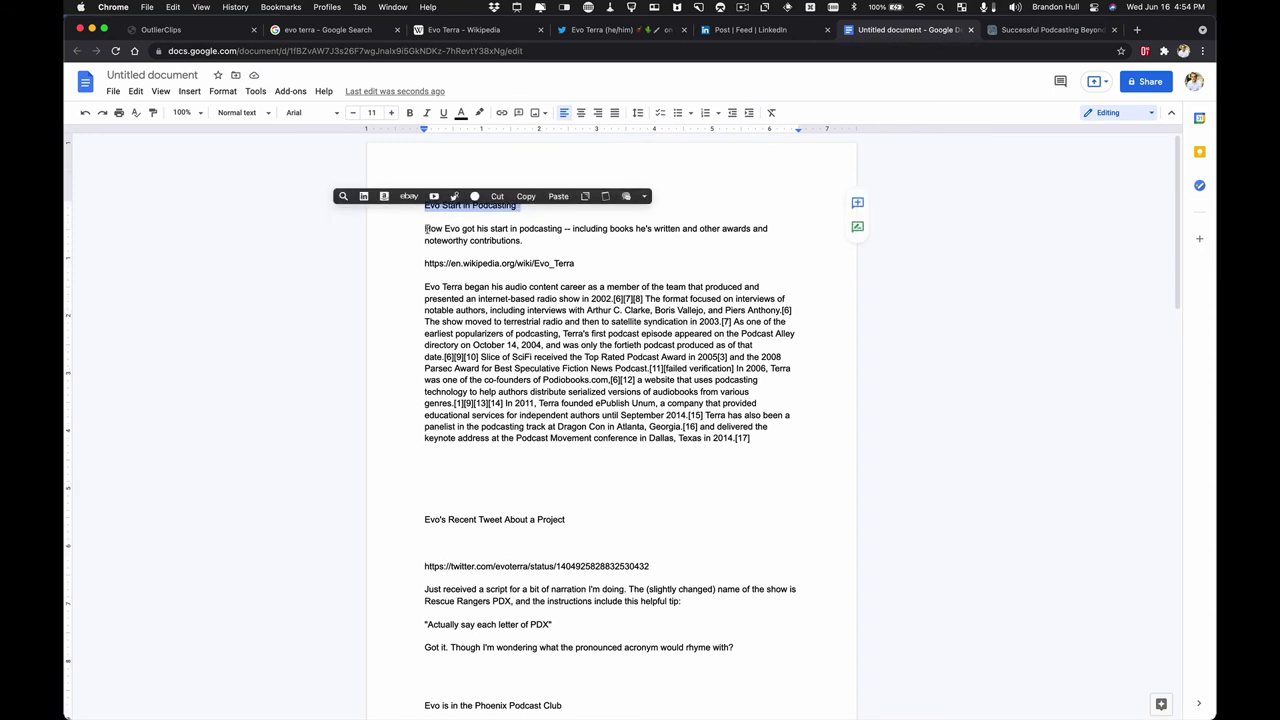
pyautogui.moveTo(425, 228); pyautogui.dragTo(523, 241)
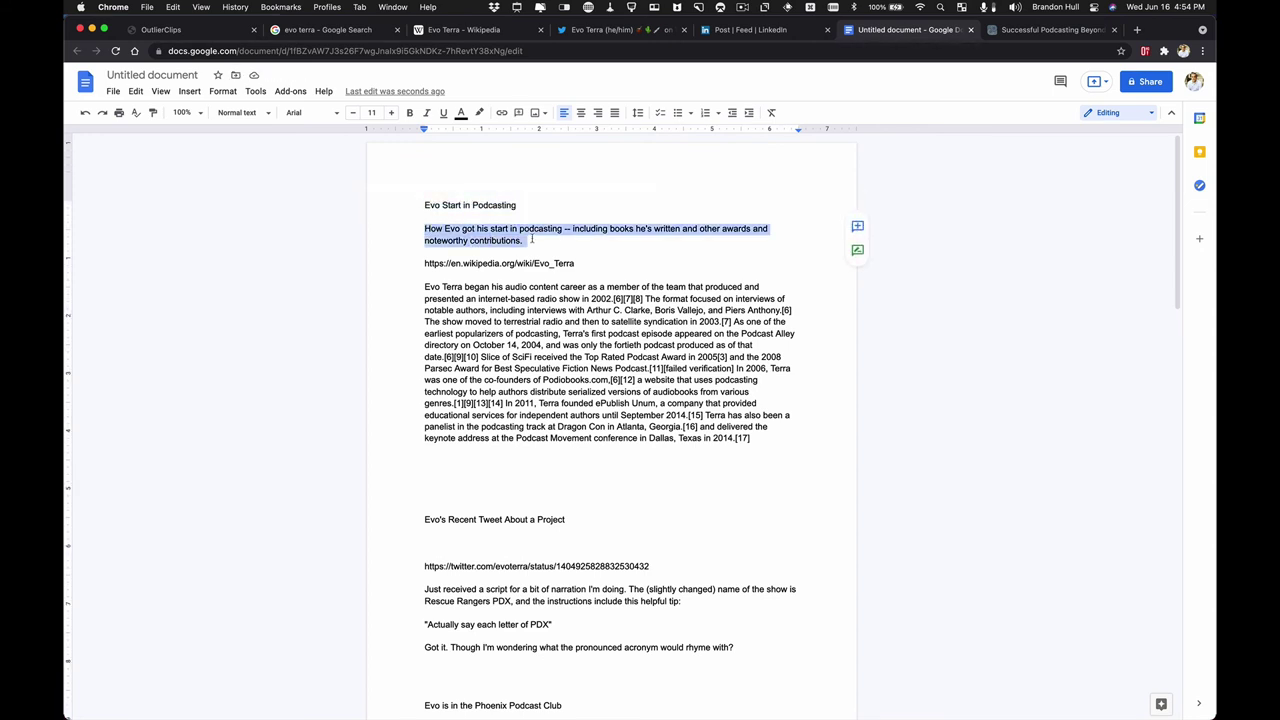
pyautogui.click(475, 262)
pyautogui.moveTo(425, 290); pyautogui.dragTo(757, 435)
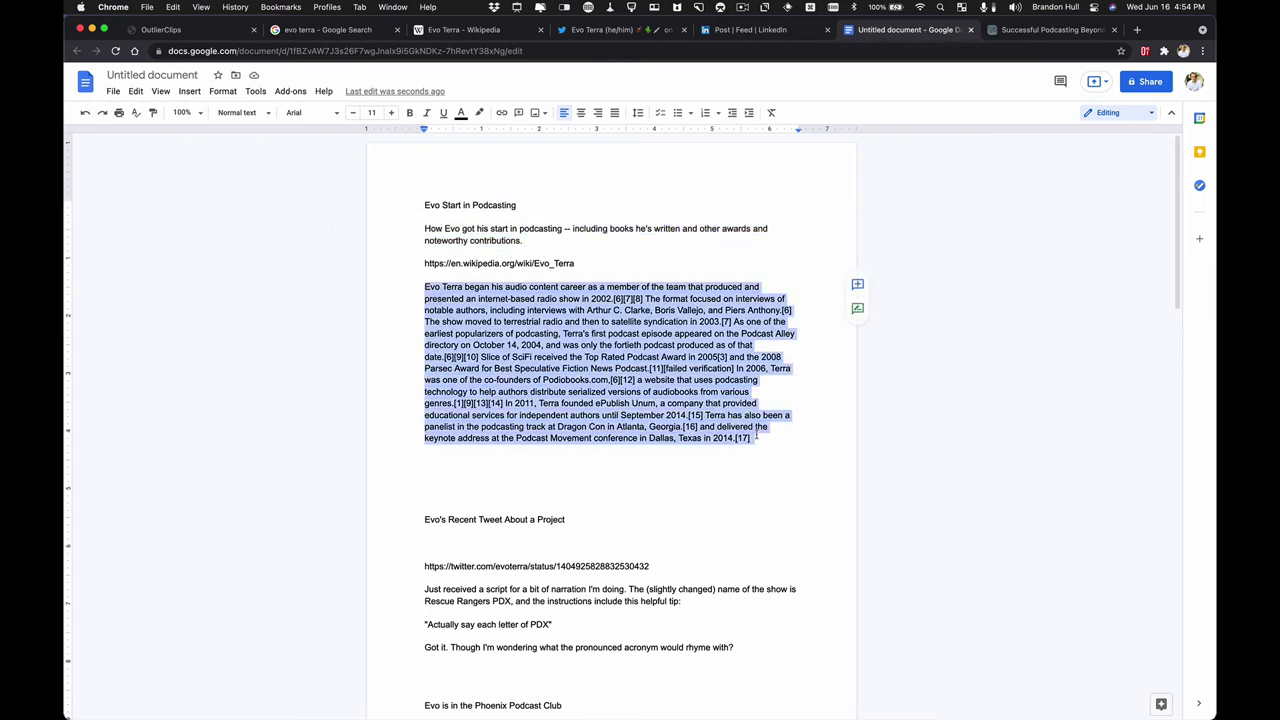
pyautogui.click(485, 468)
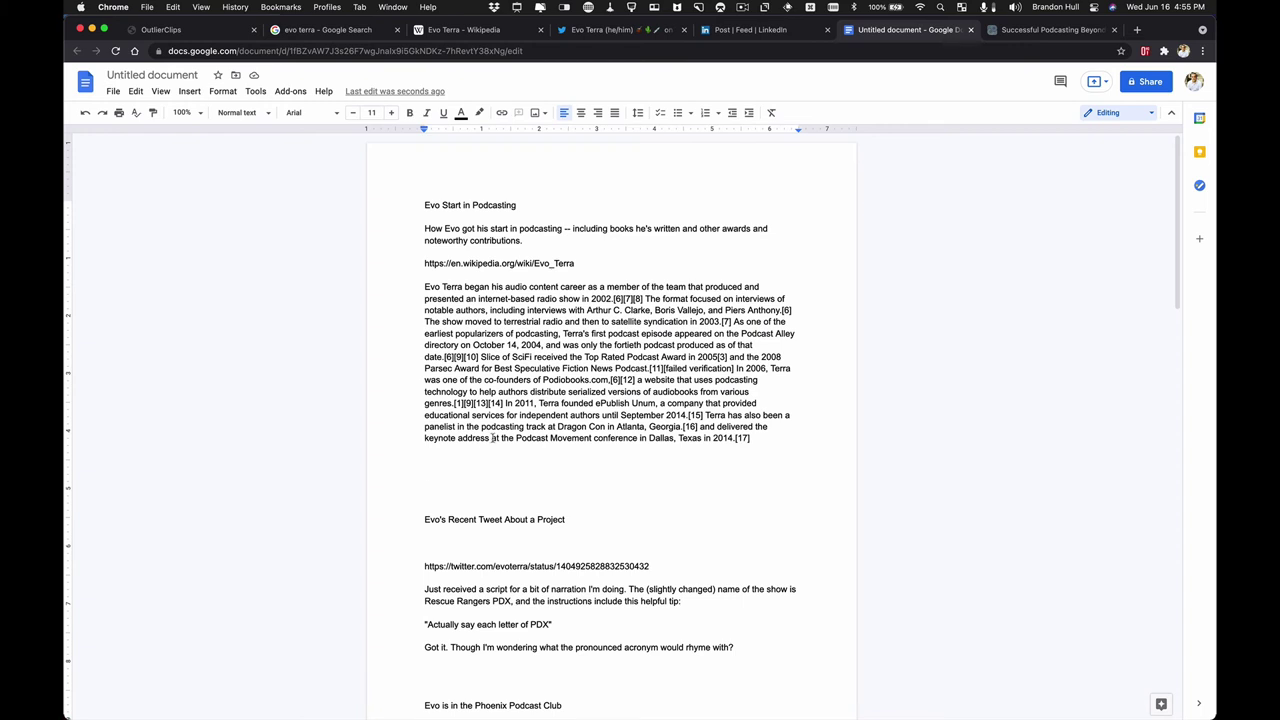
pyautogui.scroll(-4, 491, 378)
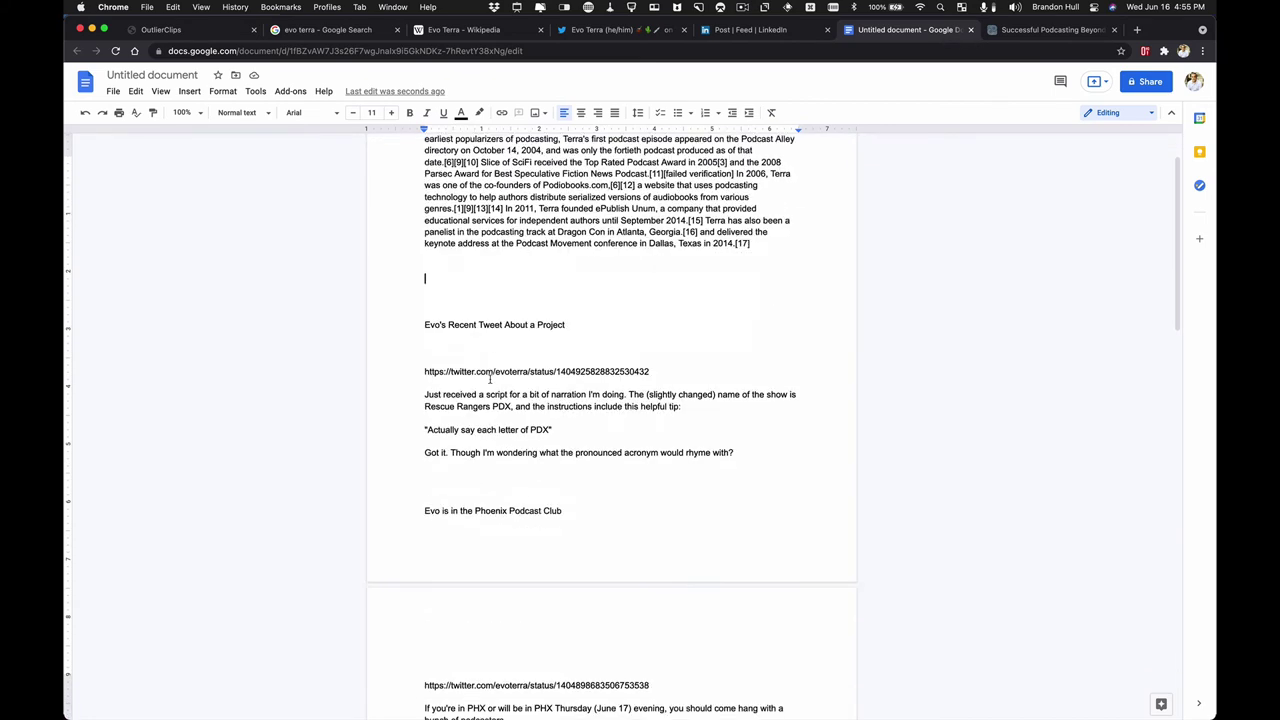
pyautogui.moveTo(424, 319); pyautogui.dragTo(576, 319)
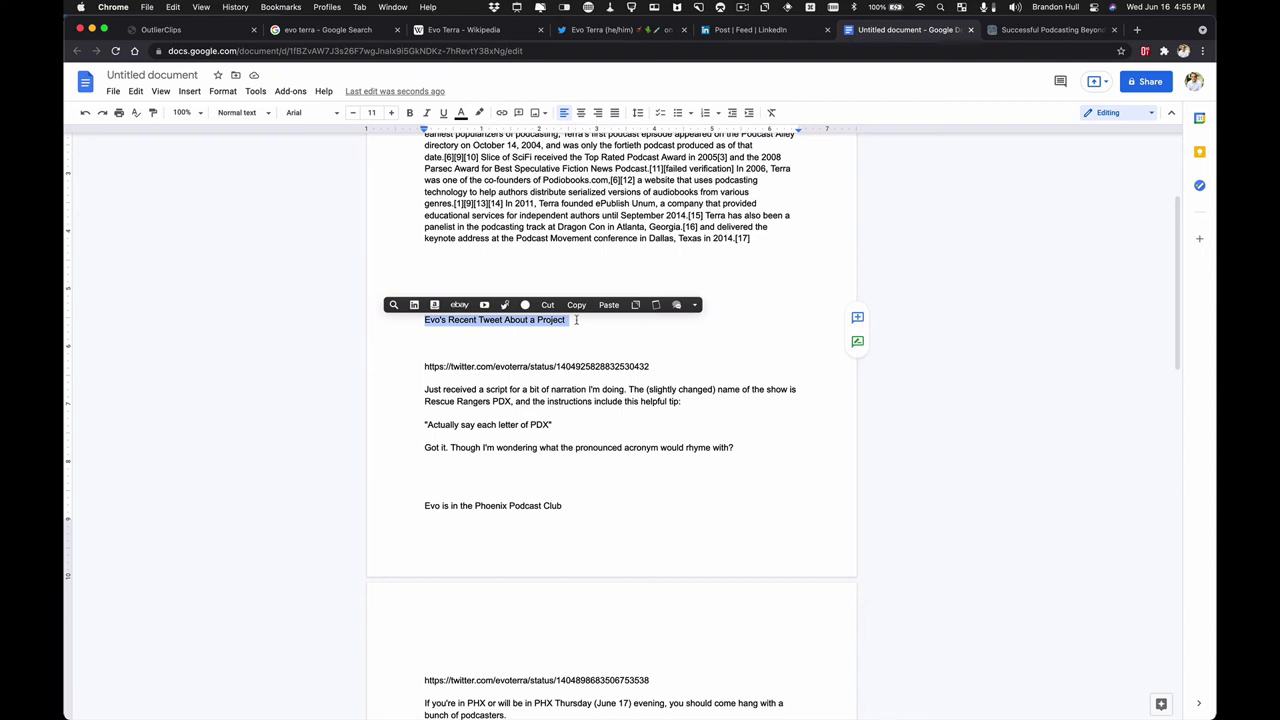
pyautogui.click(478, 352)
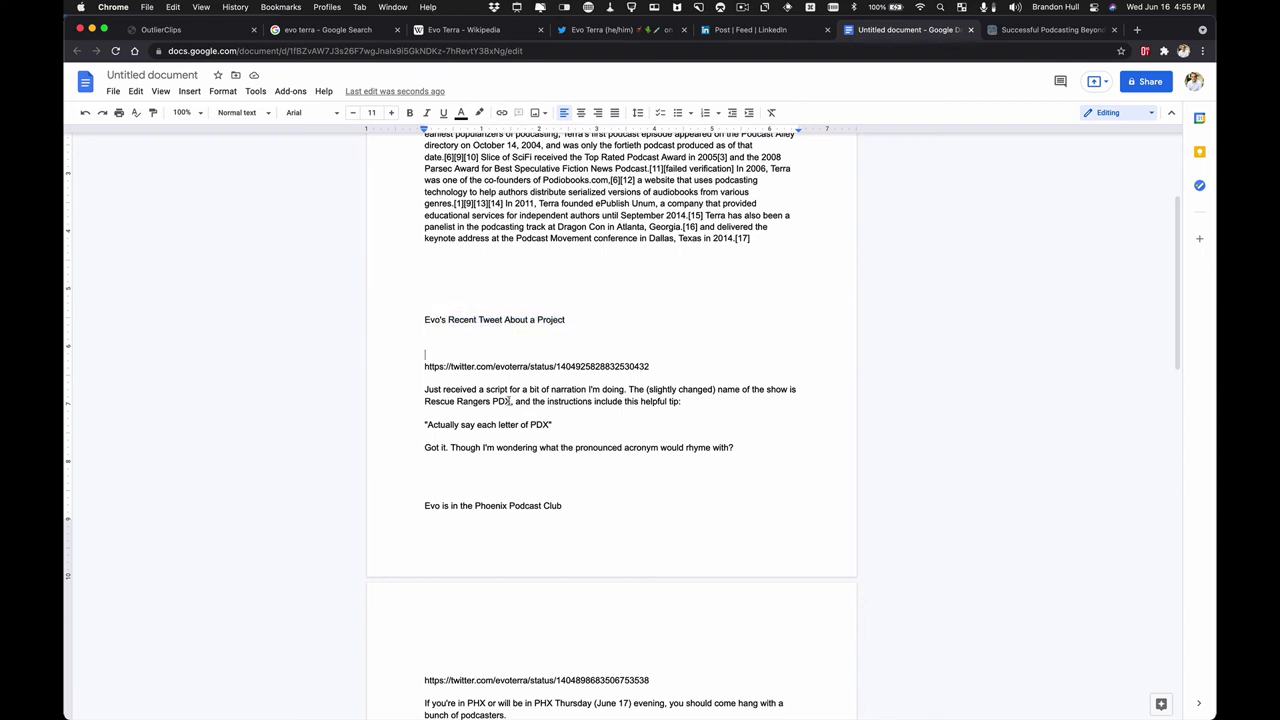
# - Review the later clips: Phoenix Podcast Club, the PHX meetup, and the LinkedIn imposter syndrome post
pyautogui.scroll(-5, 510, 400)
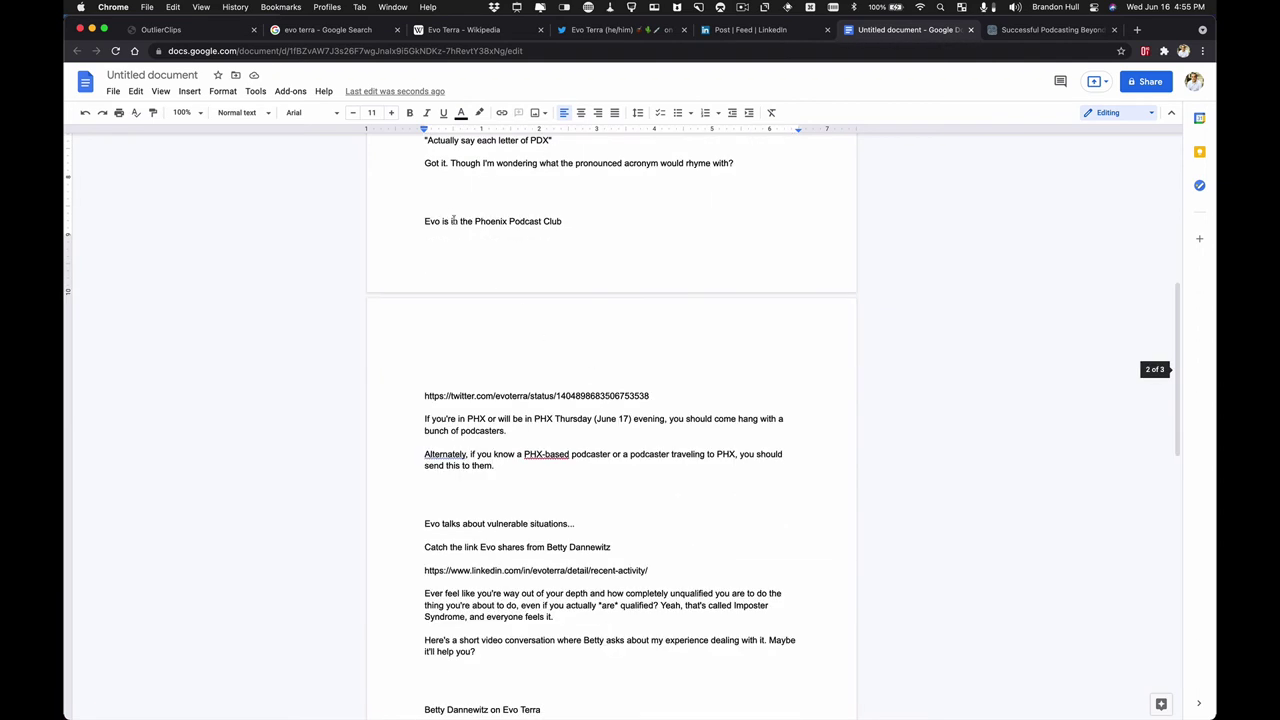
pyautogui.moveTo(425, 221); pyautogui.dragTo(562, 221)
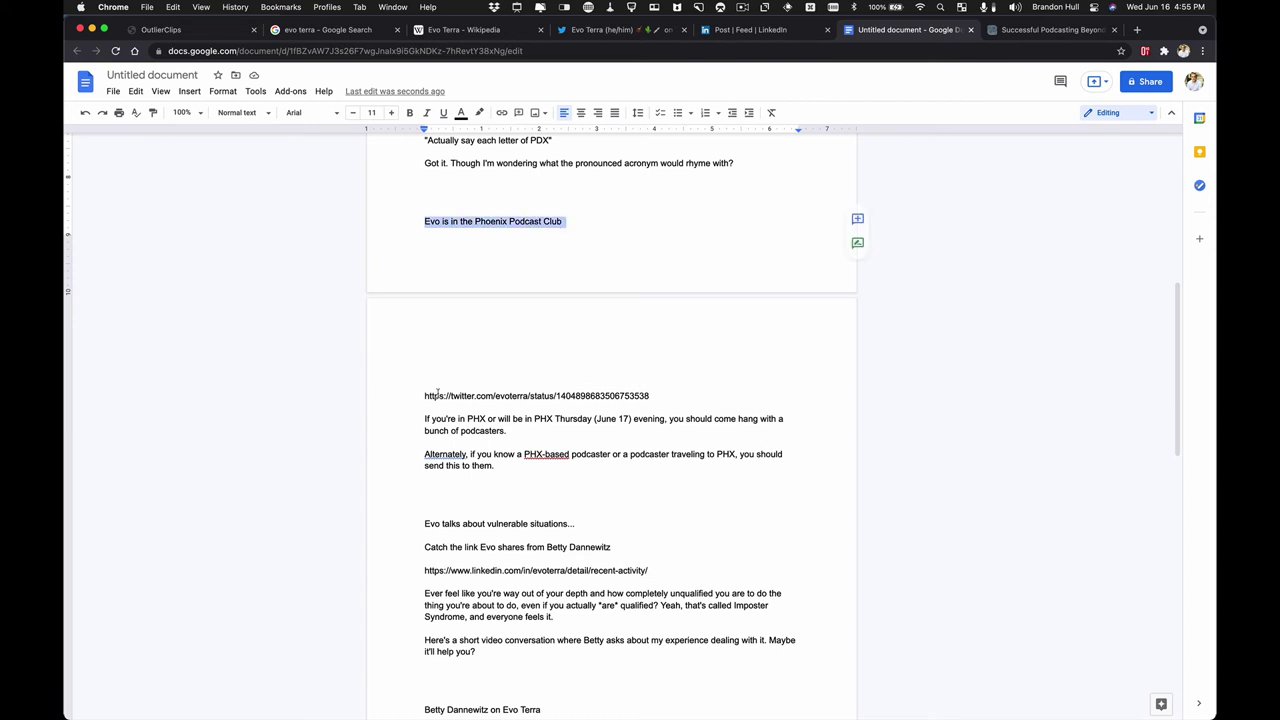
pyautogui.moveTo(424, 418); pyautogui.dragTo(503, 463)
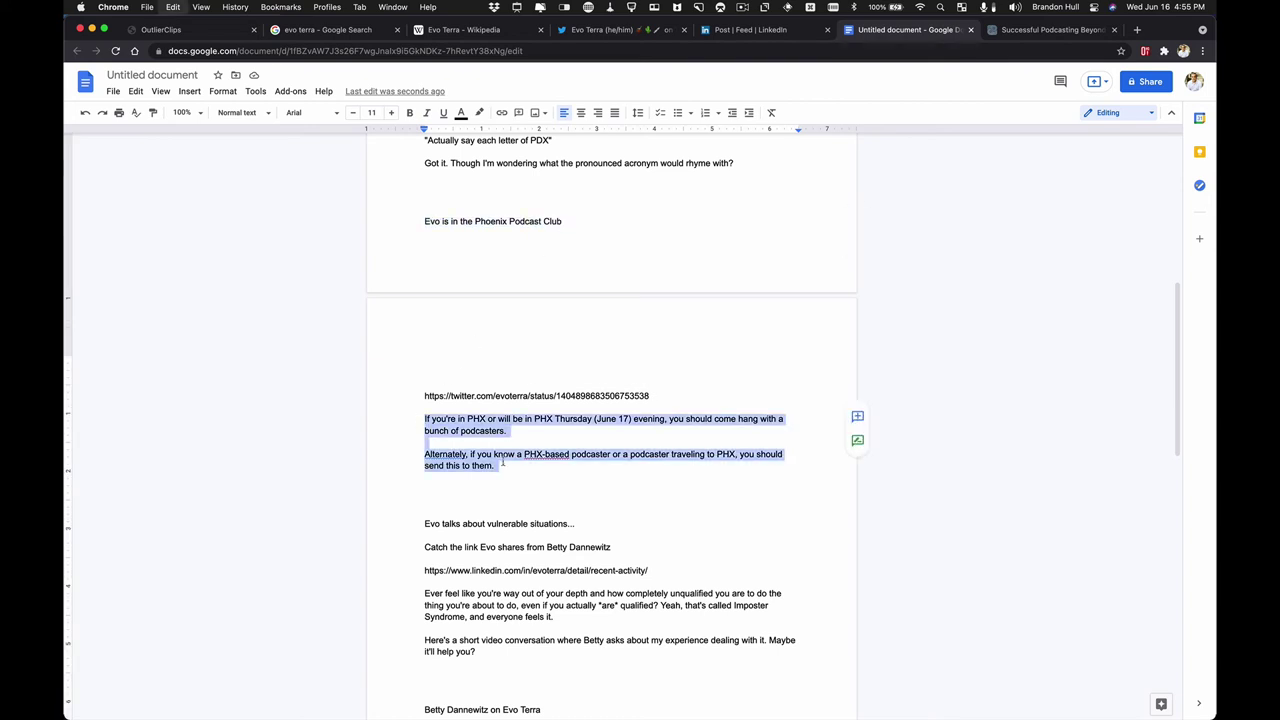
pyautogui.scroll(-3, 503, 463)
pyautogui.moveTo(425, 371); pyautogui.dragTo(576, 372)
pyautogui.moveTo(424, 394); pyautogui.dragTo(625, 400)
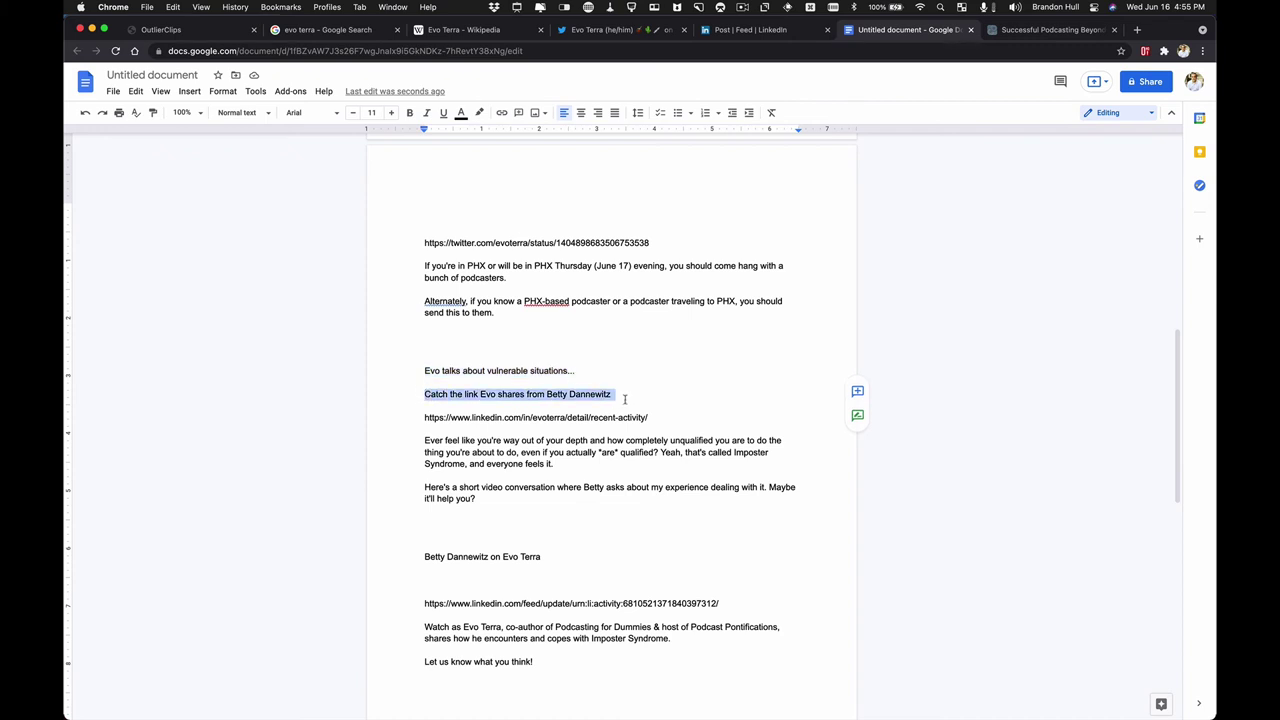
pyautogui.moveTo(424, 418); pyautogui.dragTo(650, 420)
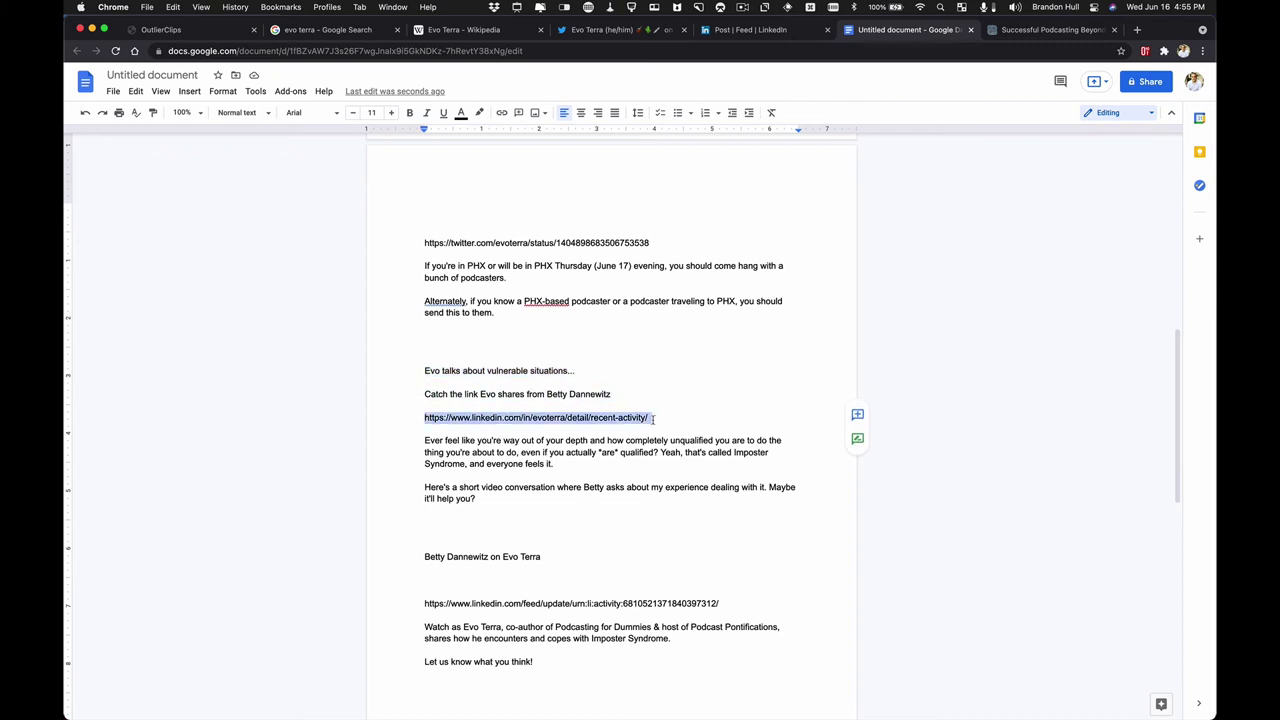
pyautogui.doubleClick(452, 465)
pyautogui.click(508, 490)
pyautogui.scroll(-3, 515, 460)
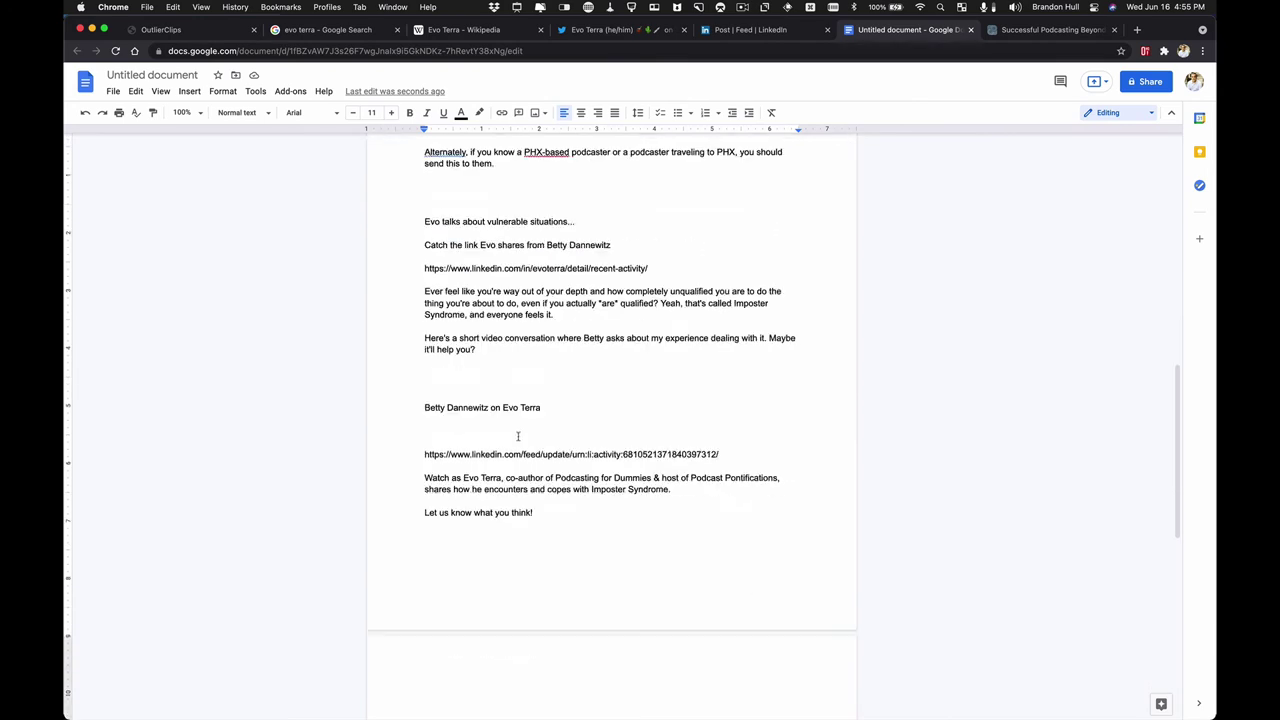
# - Retitle the document 'Evo Terra Episode', replacing the suggested title after 'Evo'
pyautogui.scroll(10, 505, 410)
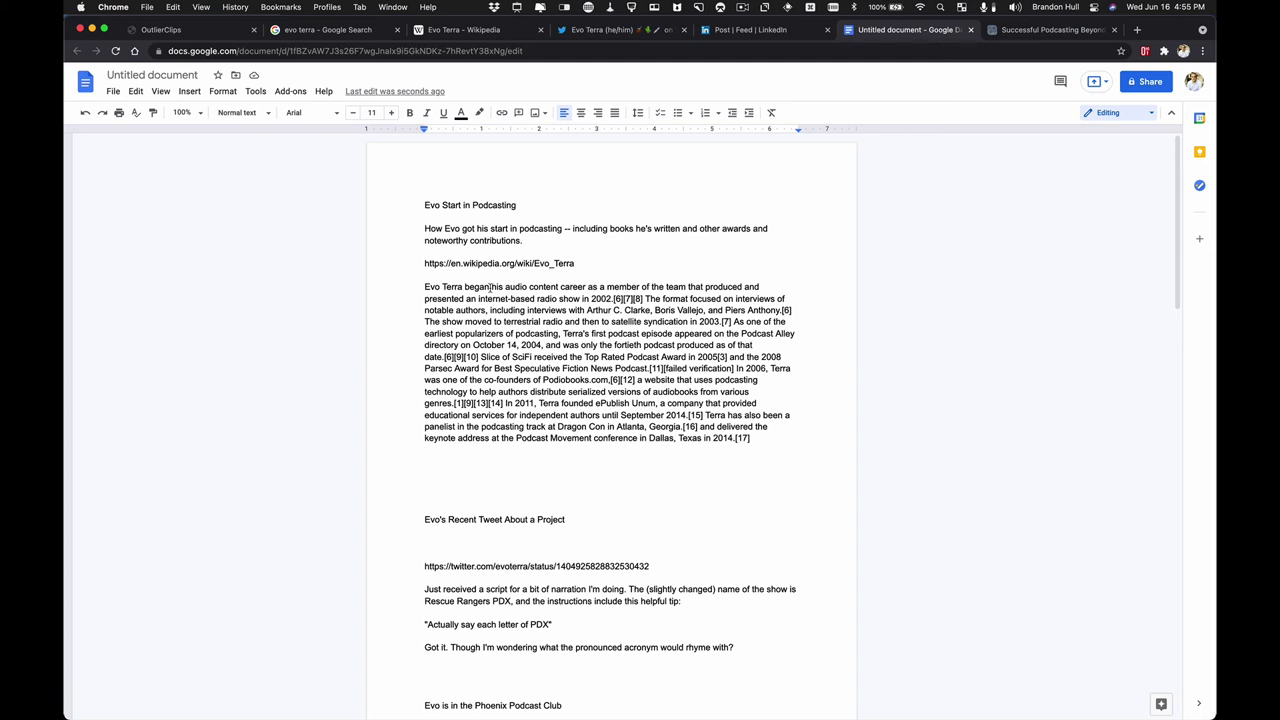
pyautogui.moveTo(424, 204); pyautogui.dragTo(769, 443)
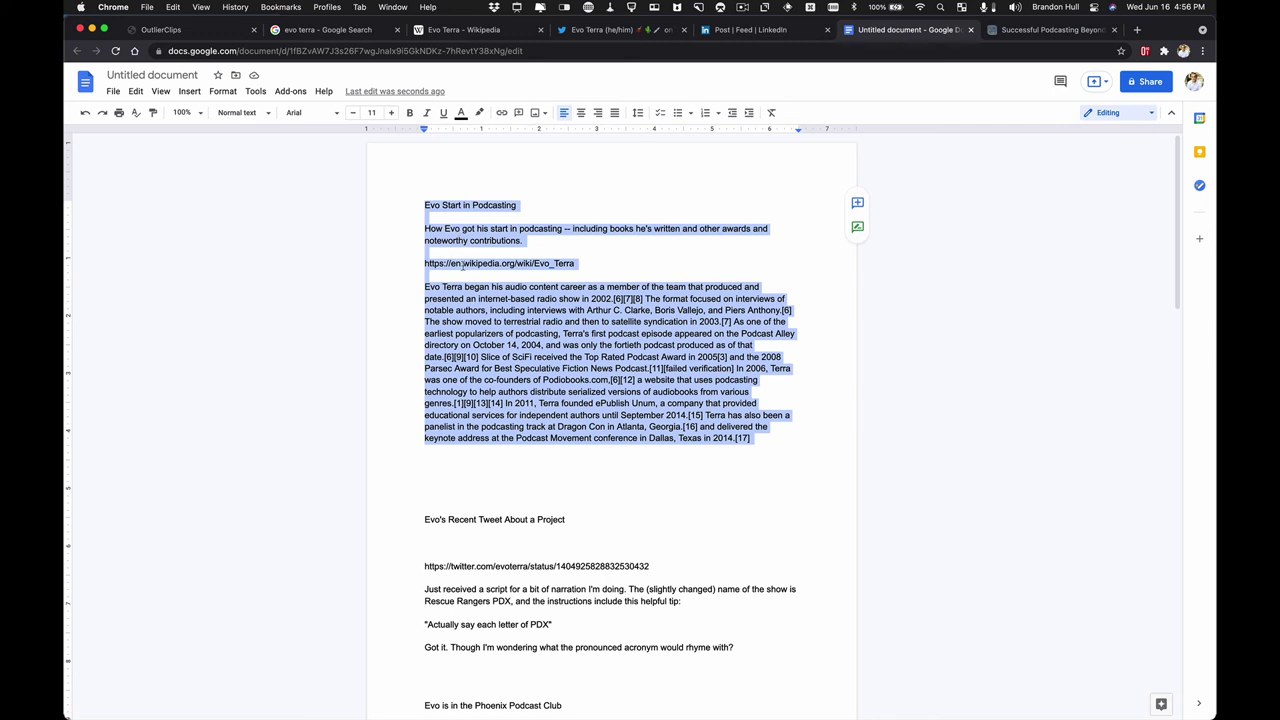
pyautogui.click(161, 76)
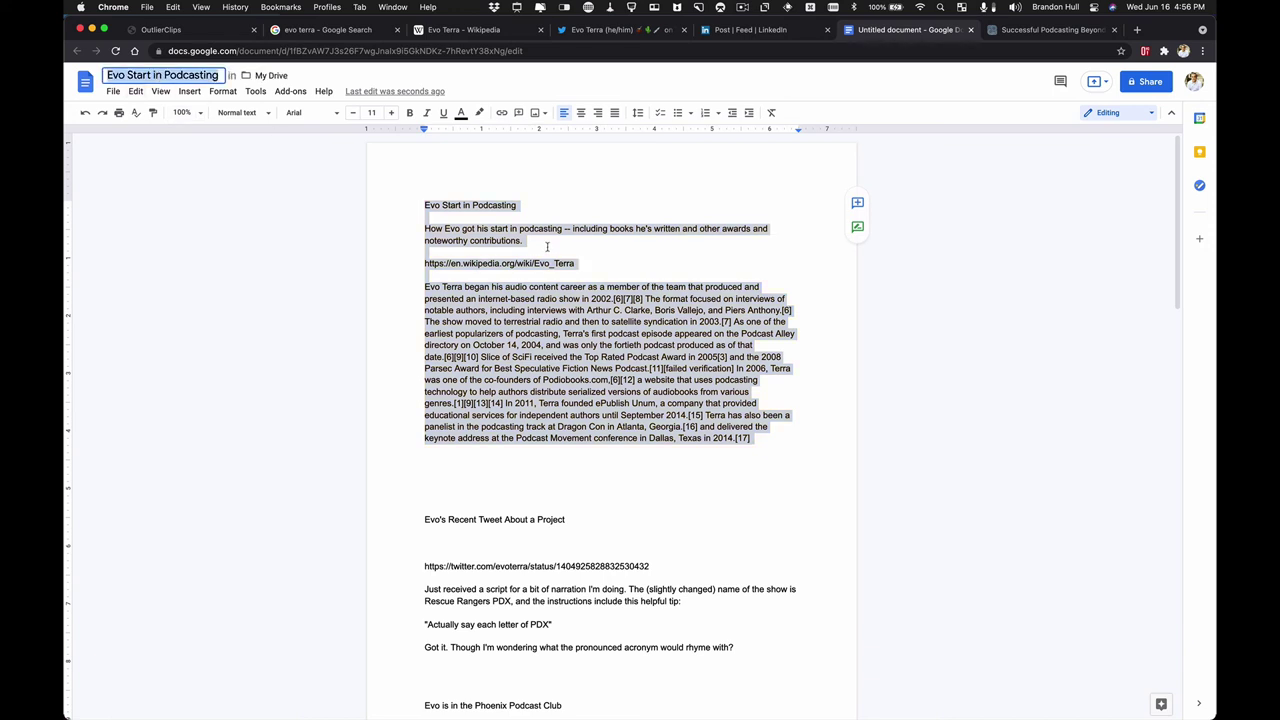
pyautogui.doubleClick(139, 76)
pyautogui.moveTo(145, 76); pyautogui.dragTo(218, 76)
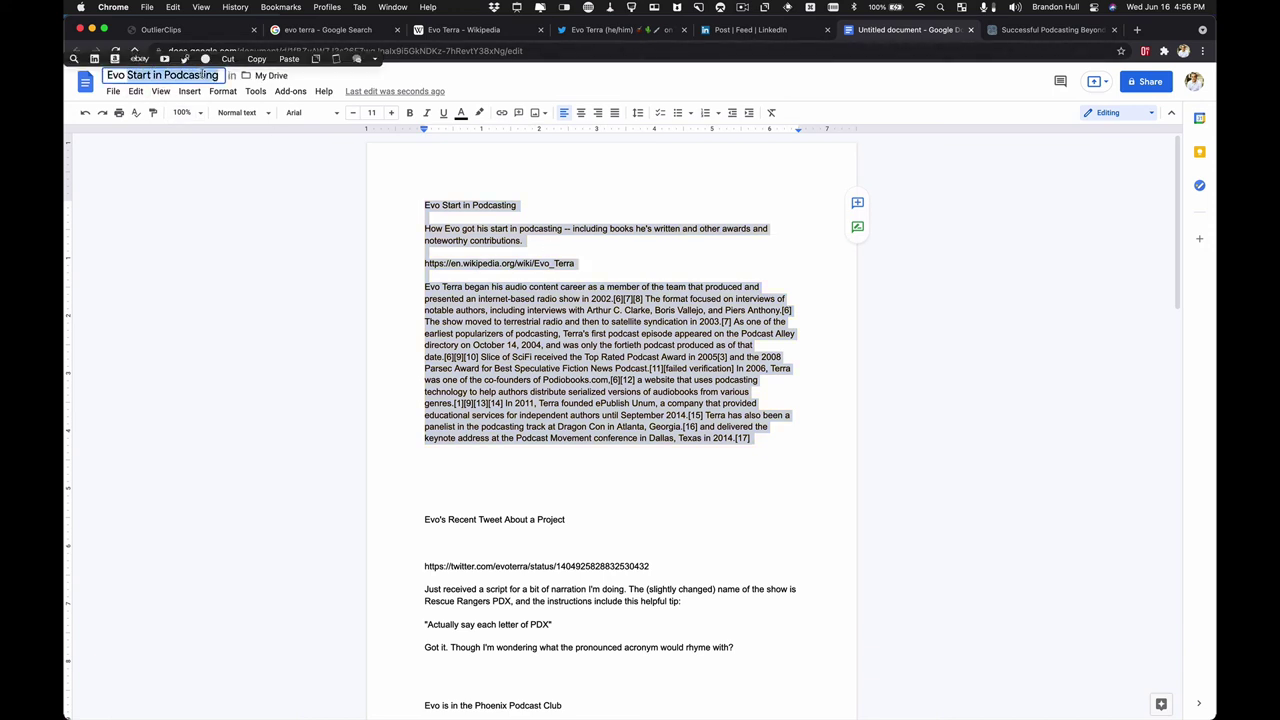
pyautogui.write('Terra Episode')
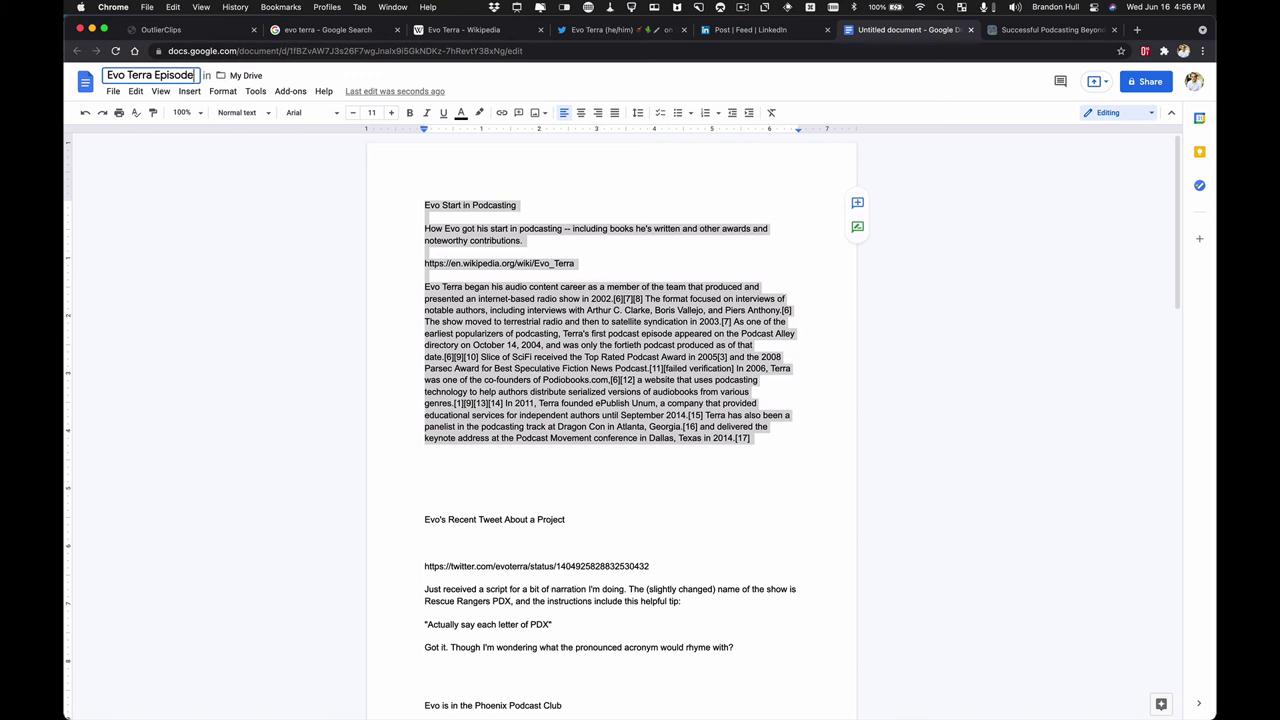
pyautogui.press('Return')
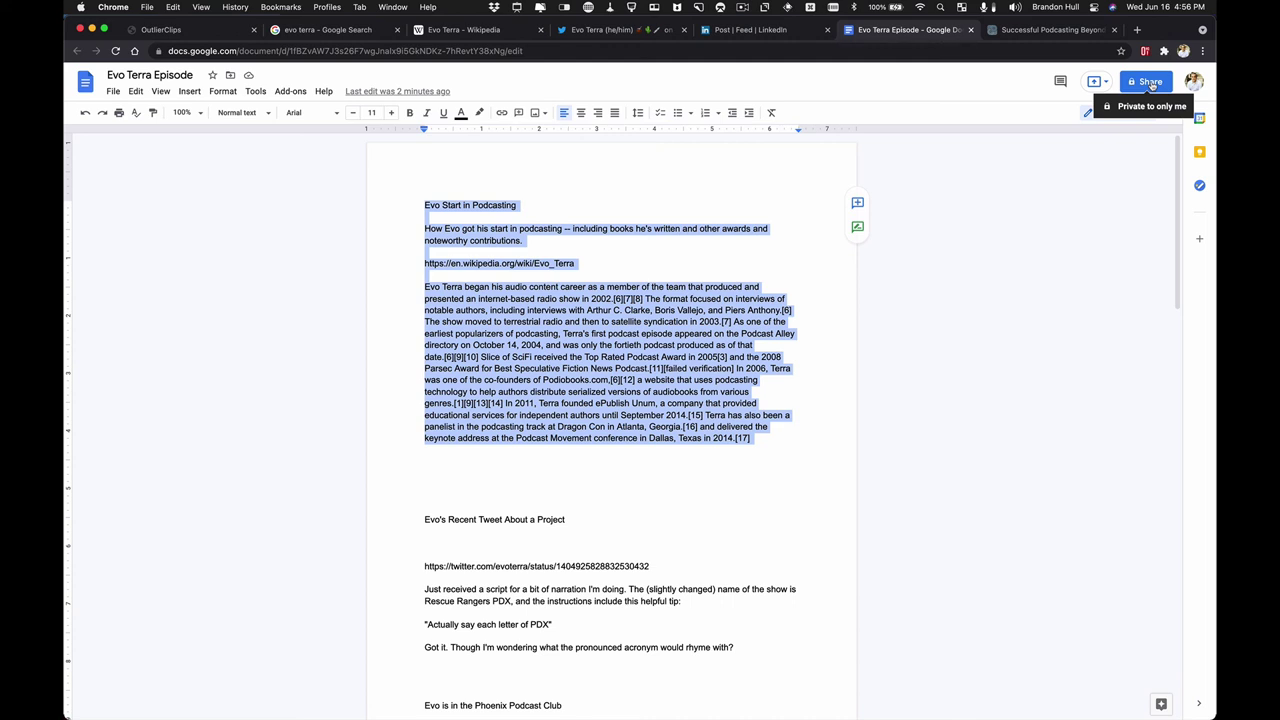
pyautogui.click(648, 255)
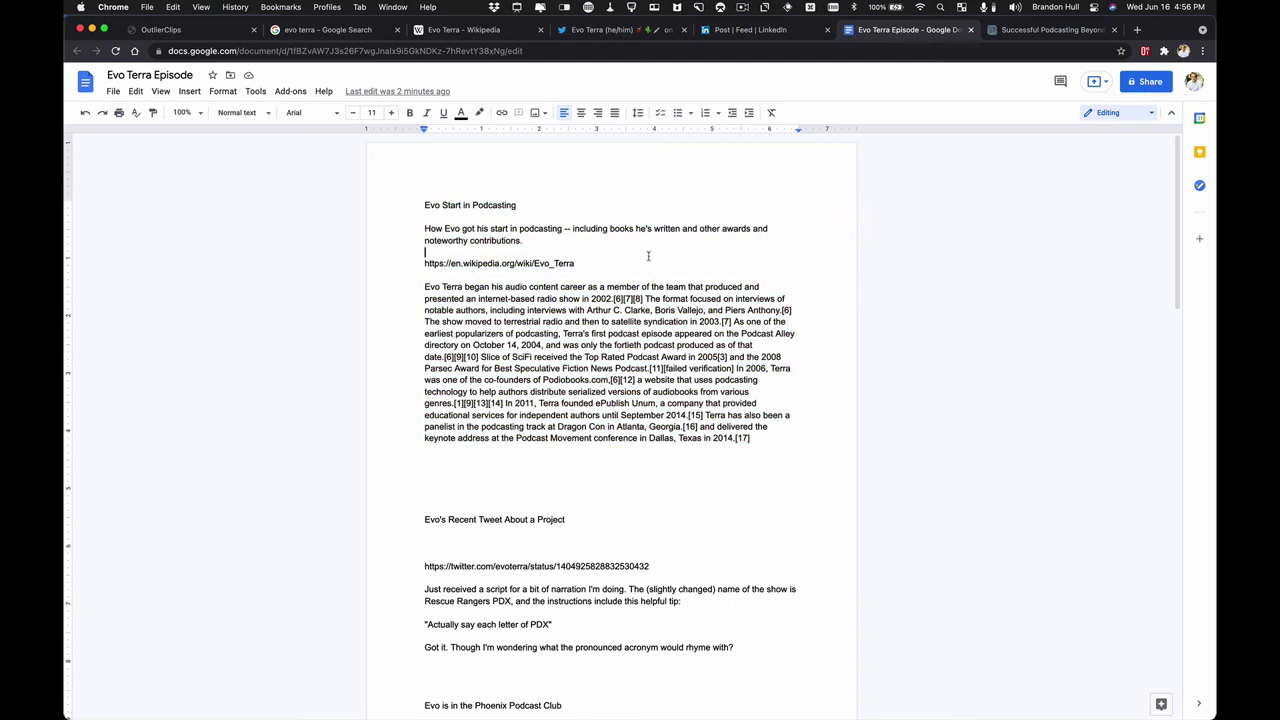